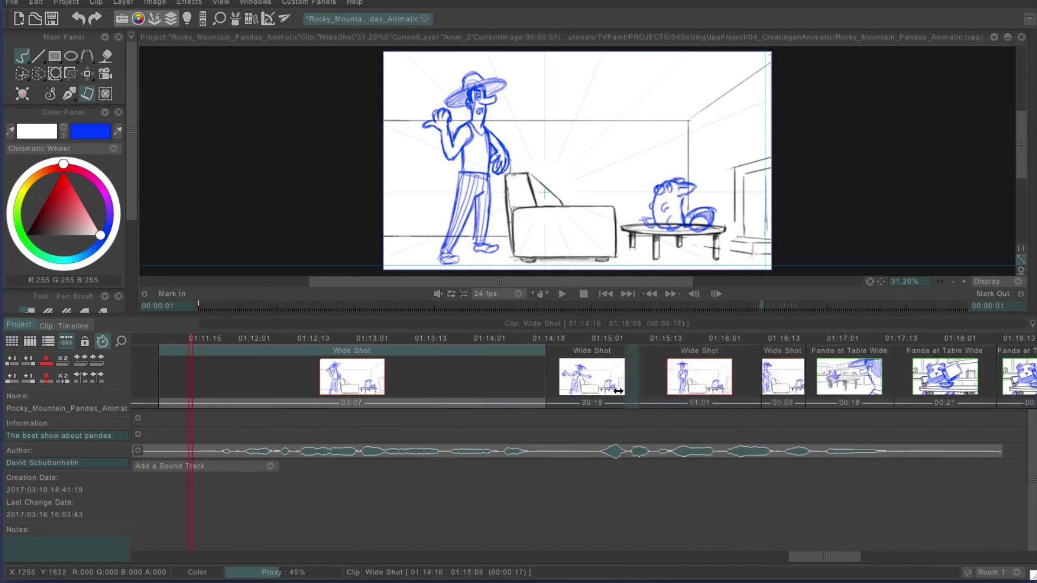
Shorten the Wide Shot clip that follows the 03:07 Wide Shot on the project timeline.
{"action": "left_click_drag", "start_coordinate": [618, 390], "coordinate": [584, 392]}
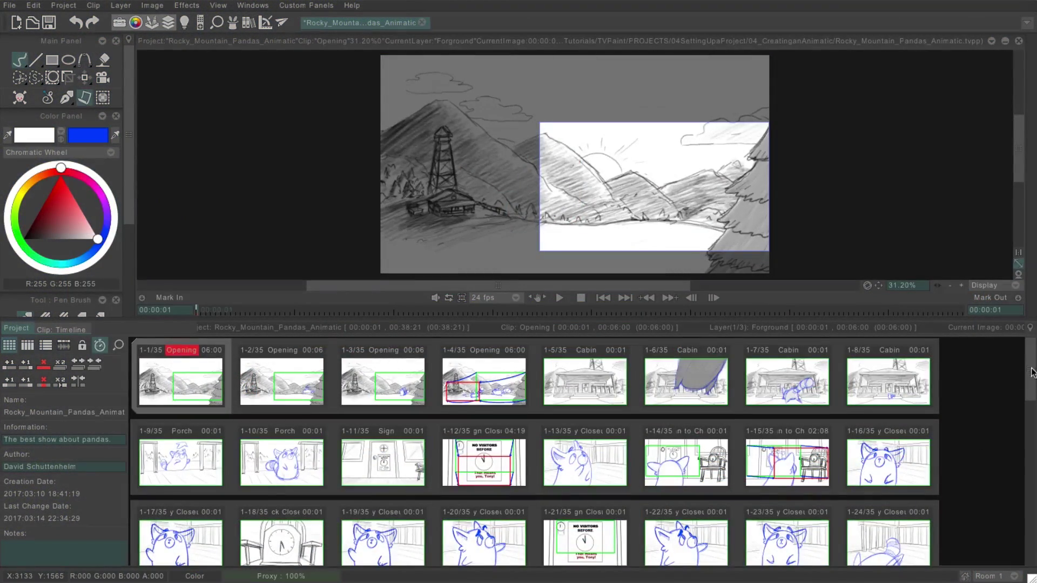
Switch the project from the thumbnail grid to the timeline view and enlarge it around the short Opening clips.
{"action": "left_click_drag", "start_coordinate": [1031, 371], "coordinate": [1026, 351]}
{"action": "left_click", "coordinate": [63, 346]}
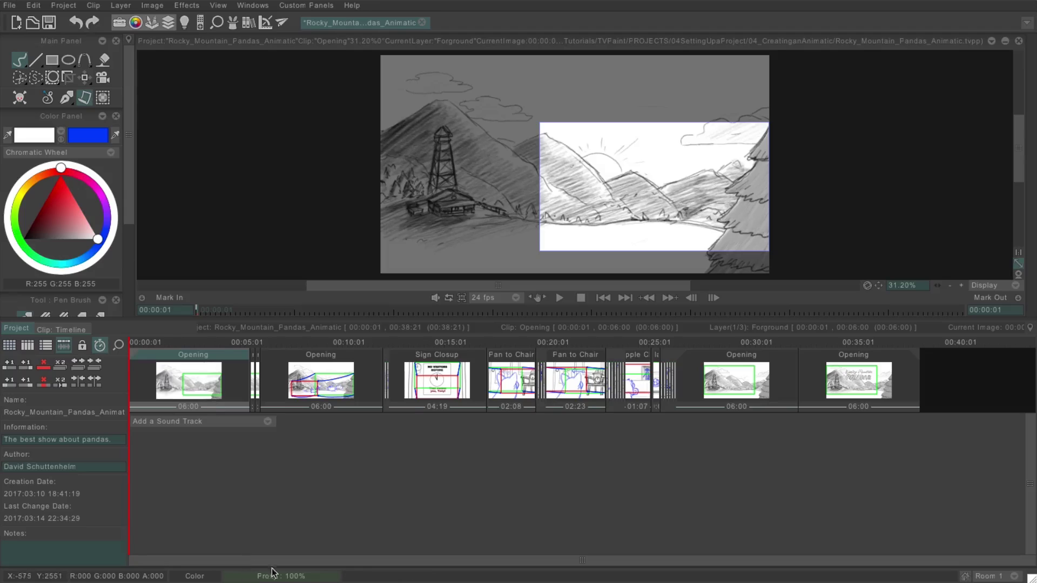
{"action": "left_click_drag", "start_coordinate": [119, 345], "coordinate": [711, 375]}
{"action": "left_click_drag", "start_coordinate": [113, 348], "coordinate": [70, 351]}
{"action": "left_click_drag", "start_coordinate": [536, 565], "coordinate": [655, 560]}
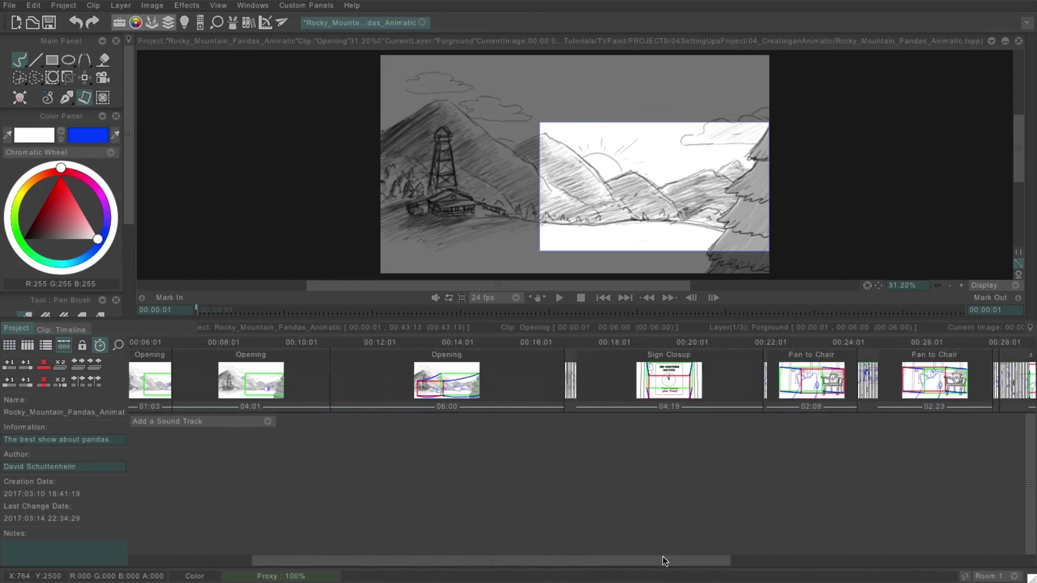
Open the Cabin clip with the large foreground figure and set its Anim_0 layer to hold the drawing after its last frame.
{"action": "scroll", "coordinate": [418, 378], "scroll_direction": "up", "scroll_amount": 3}
{"action": "left_click", "coordinate": [419, 378]}
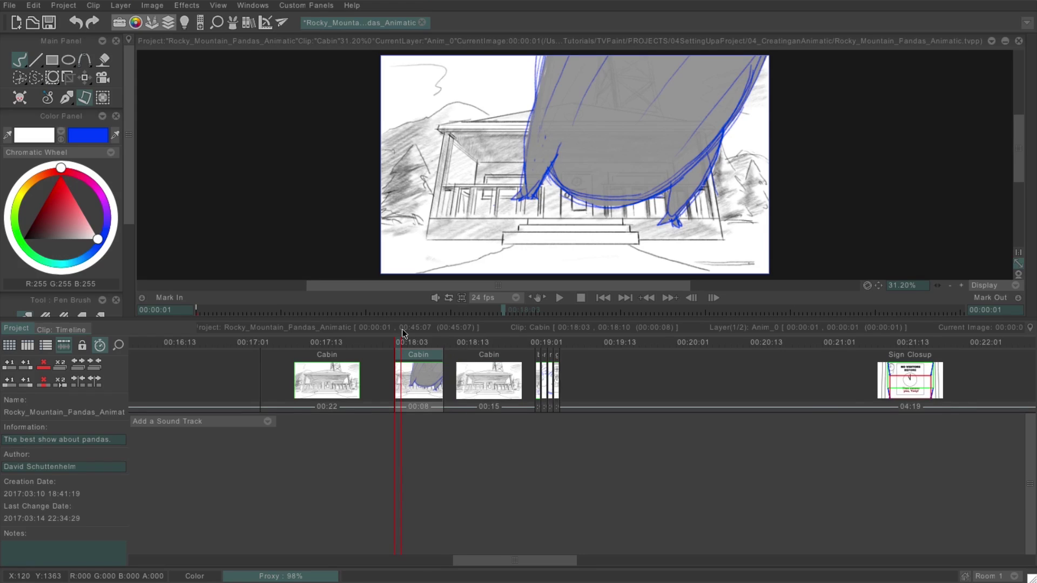
{"action": "left_click_drag", "start_coordinate": [408, 335], "coordinate": [435, 346]}
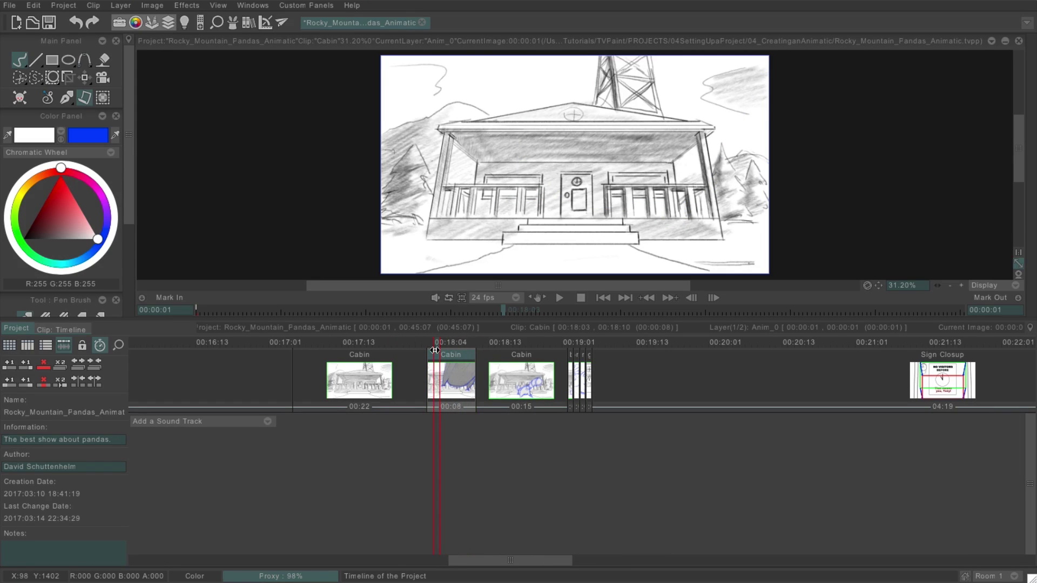
{"action": "double_click", "coordinate": [439, 377]}
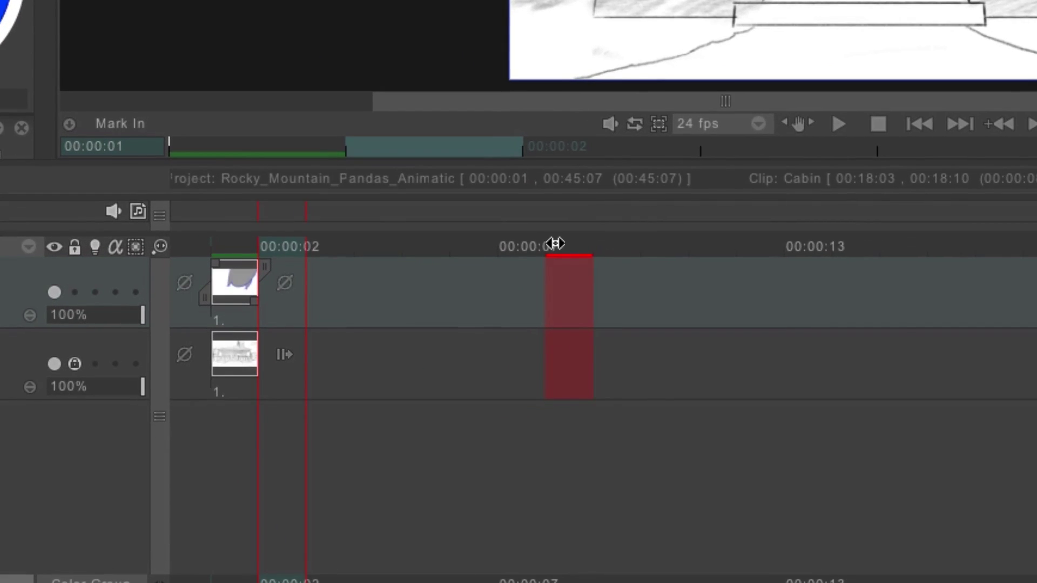
{"action": "left_click", "coordinate": [414, 357]}
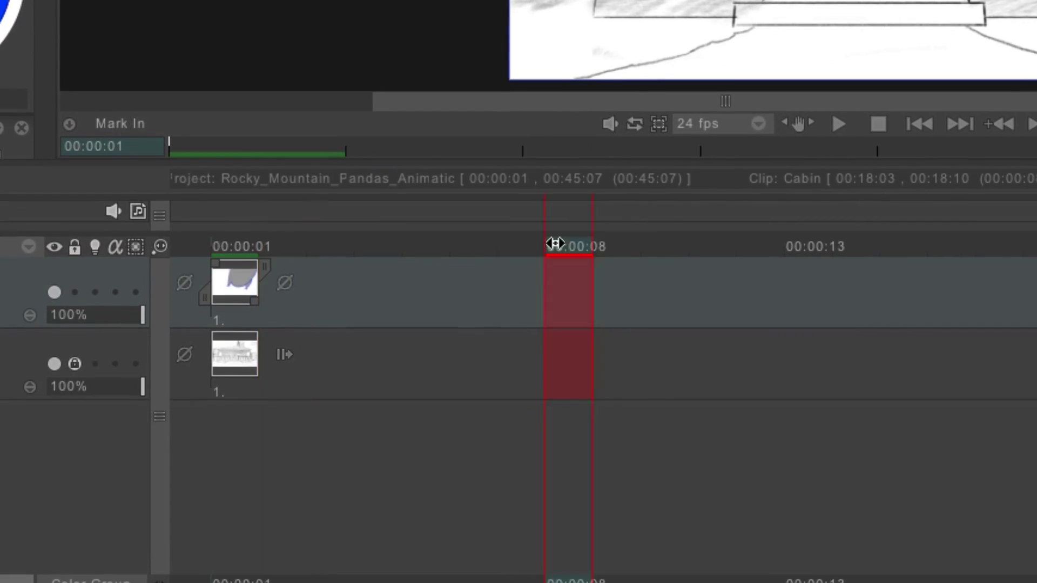
{"action": "left_click", "coordinate": [282, 285]}
{"action": "left_click", "coordinate": [322, 344]}
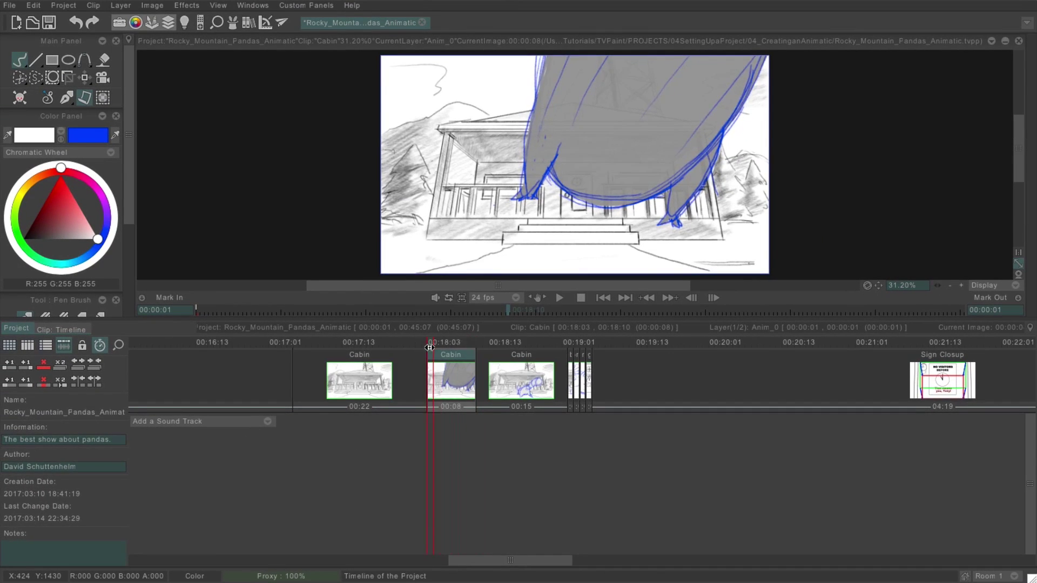
Check the following clips along the timeline and play the animatic from the first Opening clip.
{"action": "double_click", "coordinate": [524, 378]}
{"action": "left_click", "coordinate": [256, 384]}
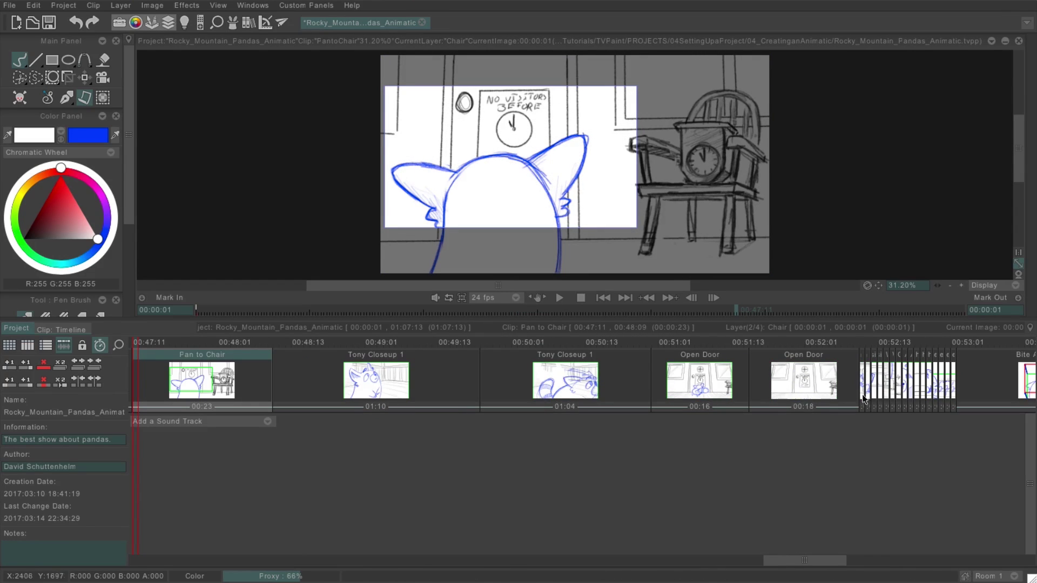
{"action": "scroll", "coordinate": [631, 422], "scroll_direction": "right", "scroll_amount": 3}
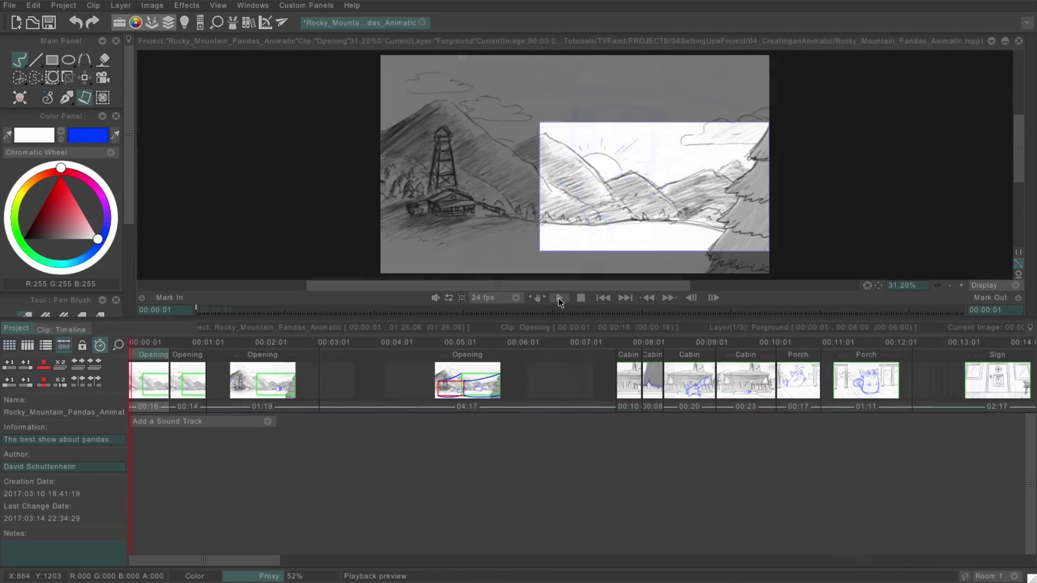
{"action": "left_click", "coordinate": [559, 297]}
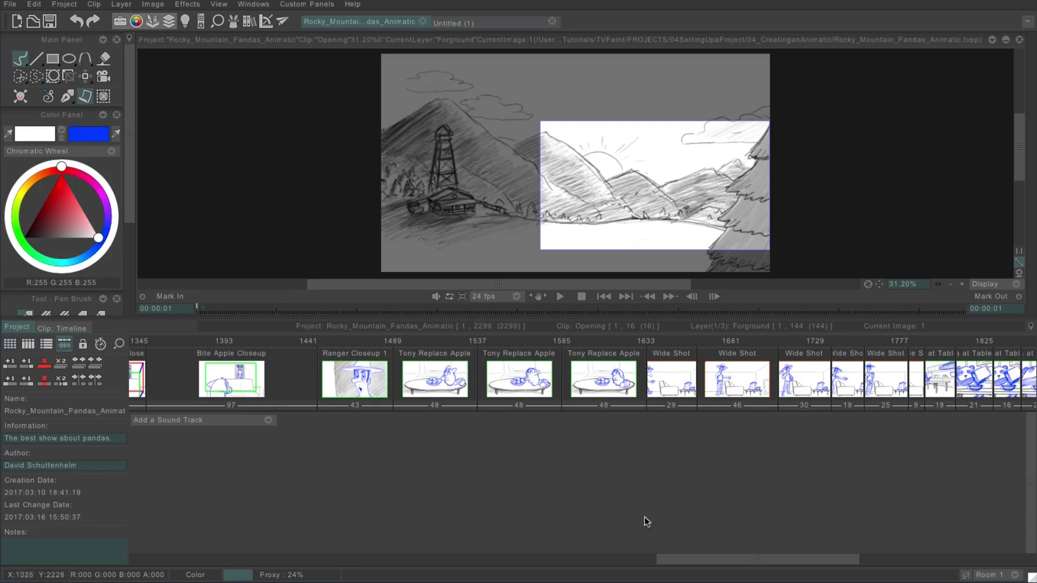
Load ranger dialog_01.wav from the Dialog folder as a sound track for the project.
{"action": "left_click_drag", "start_coordinate": [722, 566], "coordinate": [729, 539]}
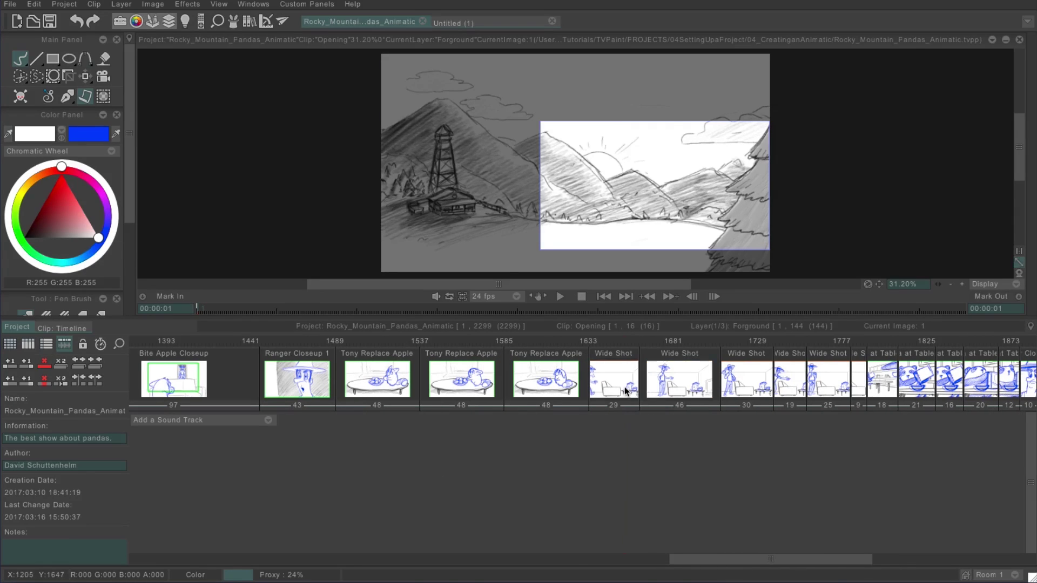
{"action": "left_click", "coordinate": [678, 388]}
{"action": "left_click", "coordinate": [739, 380]}
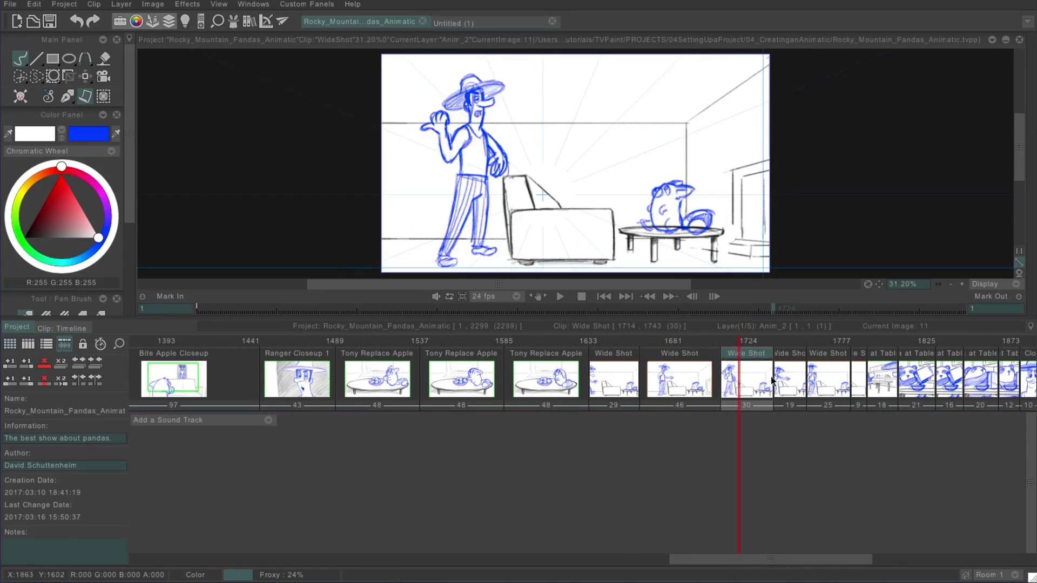
{"action": "left_click", "coordinate": [706, 381]}
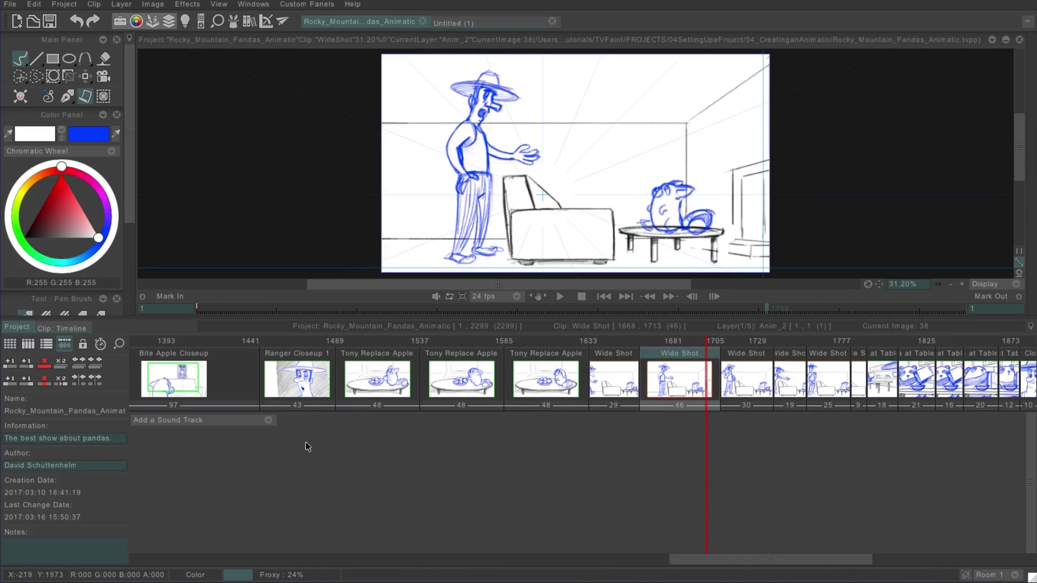
{"action": "left_click", "coordinate": [269, 422]}
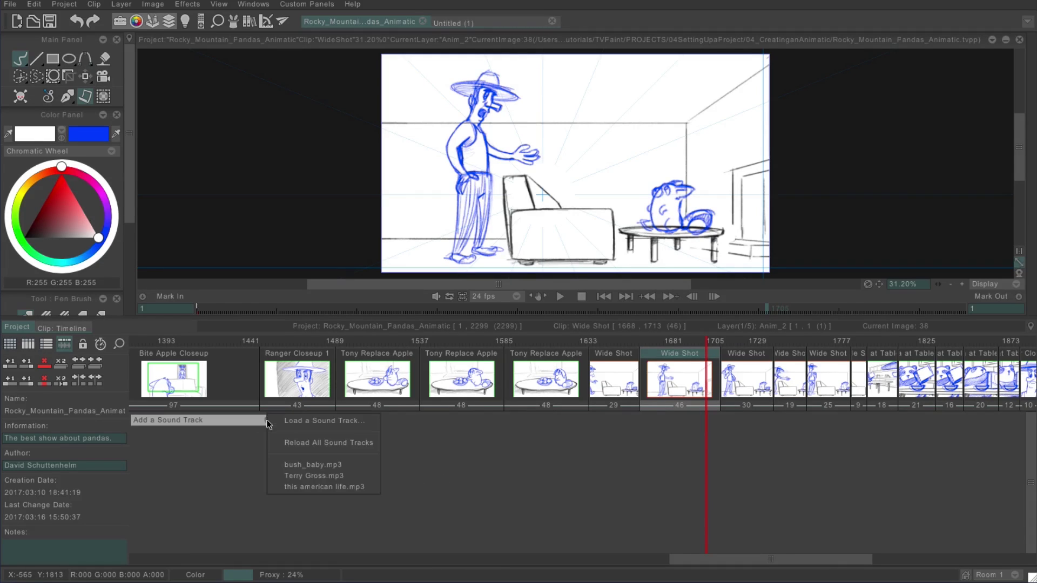
{"action": "left_click", "coordinate": [305, 422]}
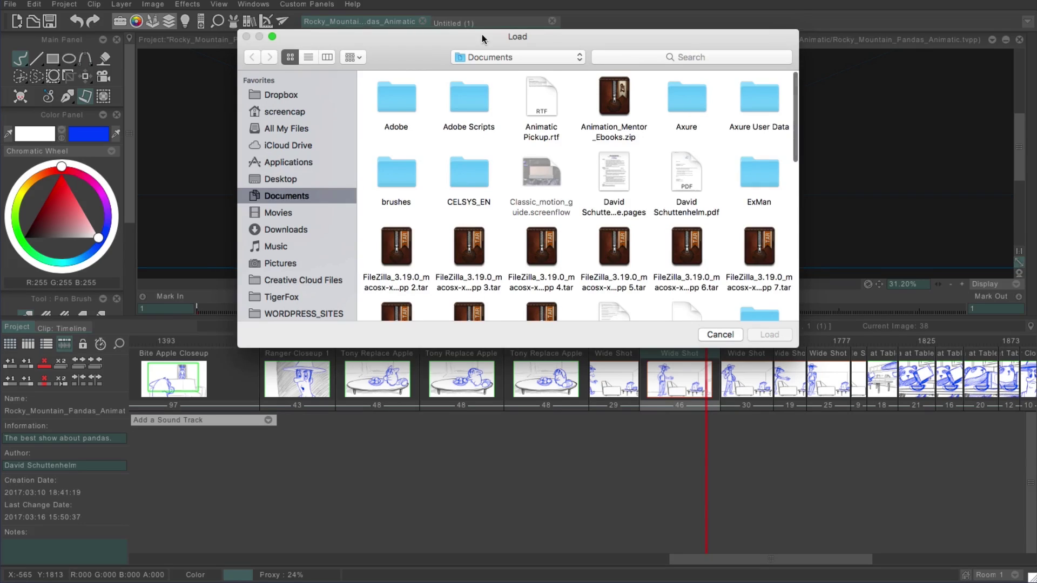
{"action": "left_click", "coordinate": [518, 57]}
{"action": "left_click", "coordinate": [451, 141]}
{"action": "left_click", "coordinate": [410, 105]}
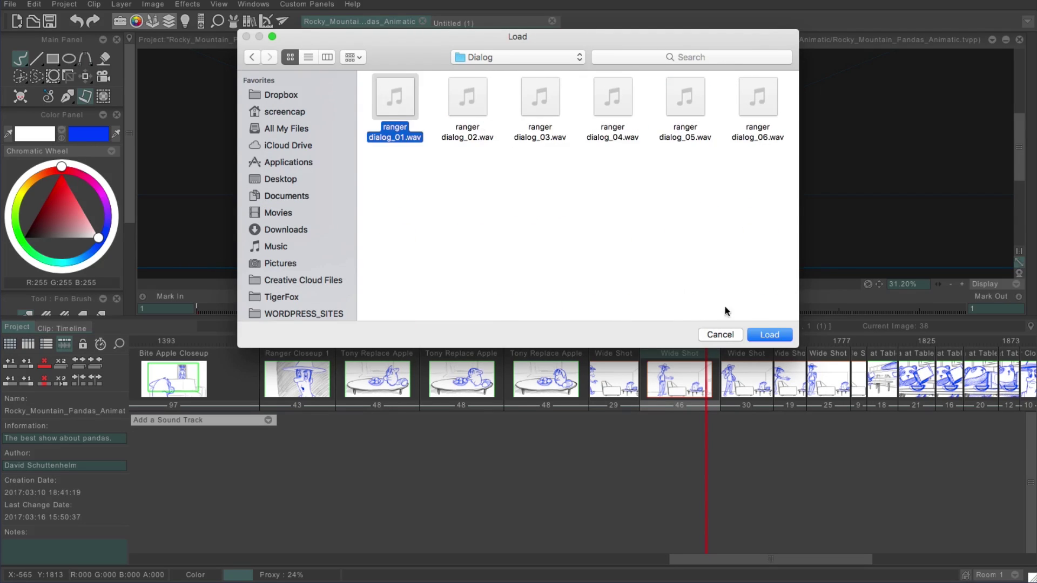
{"action": "left_click", "coordinate": [762, 336]}
Expand the ranger dialog_01.wav track at the start of the timeline and look through its colour and volume controls.
{"action": "left_click_drag", "start_coordinate": [724, 564], "coordinate": [176, 566]}
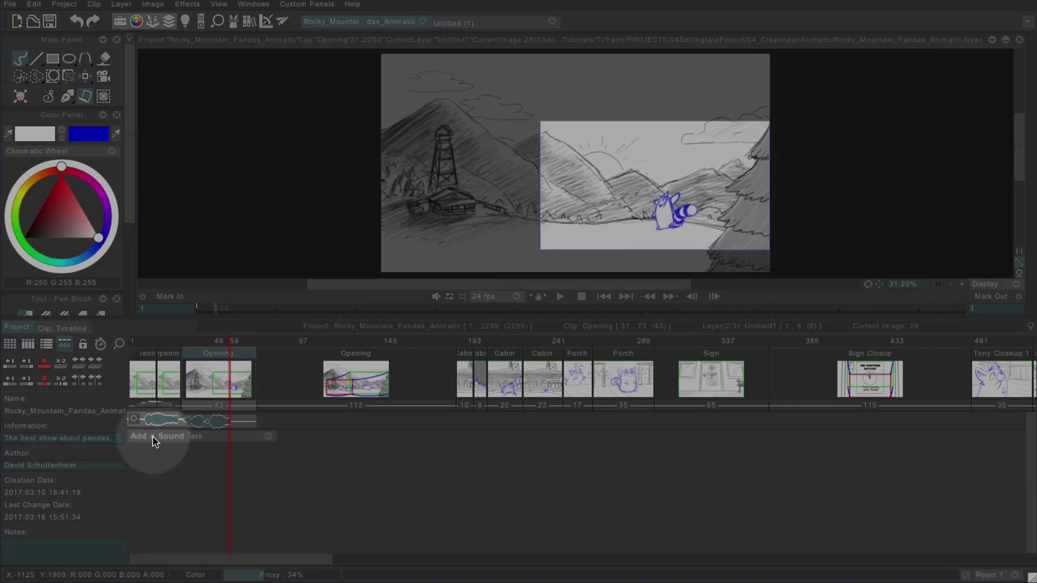
{"action": "left_click", "coordinate": [137, 421]}
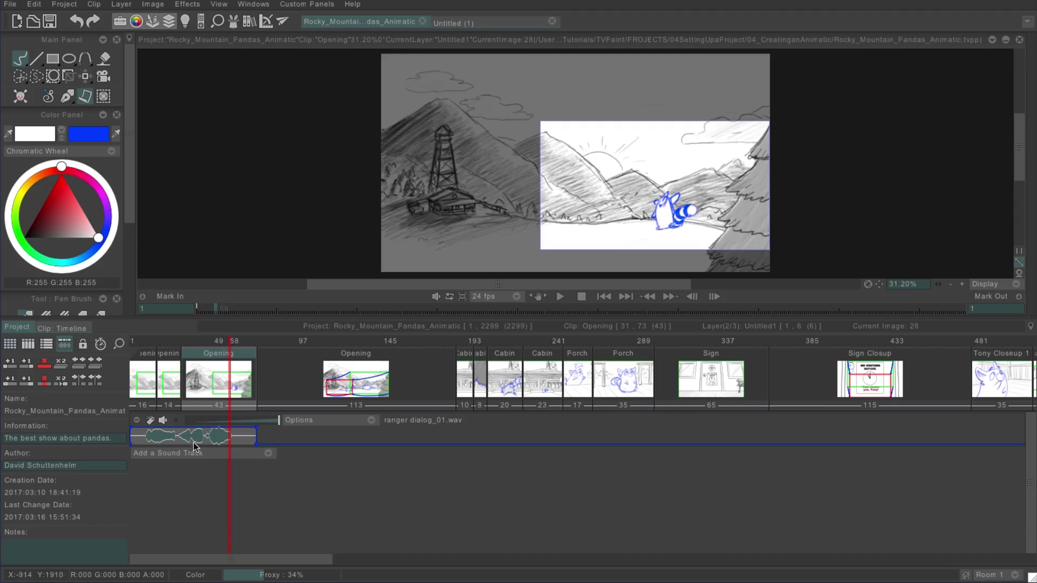
{"action": "left_click", "coordinate": [151, 420]}
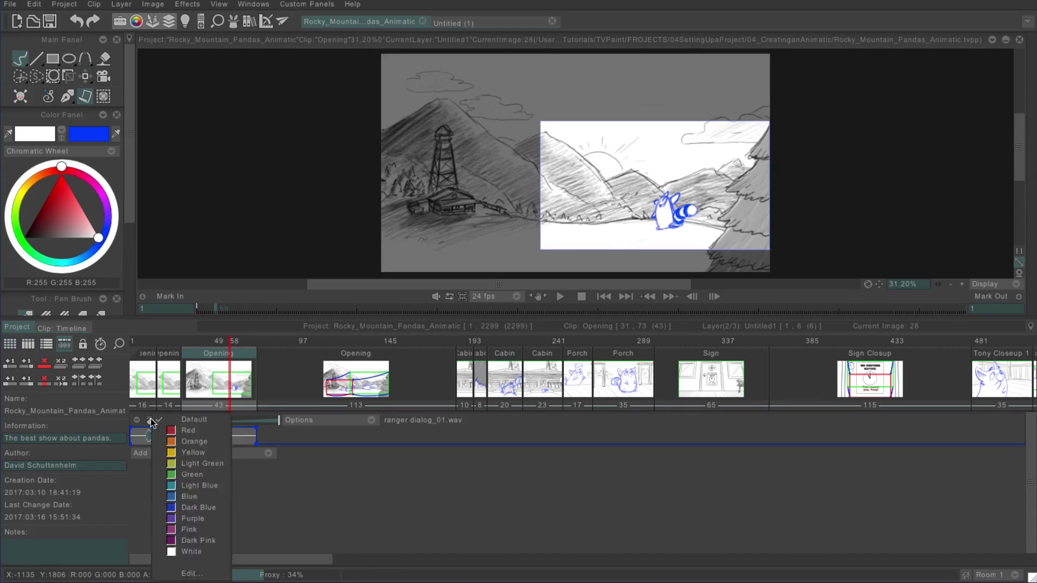
{"action": "left_click", "coordinate": [267, 497]}
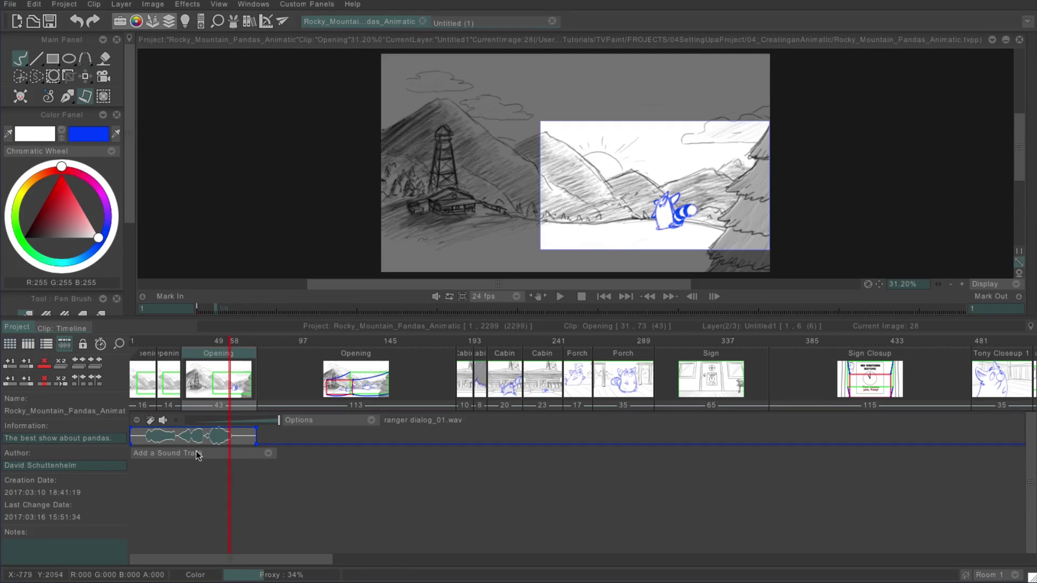
{"action": "left_click", "coordinate": [175, 421]}
{"action": "mouse_move", "coordinate": [170, 432]}
{"action": "left_mouse_down"}
{"action": "mouse_move", "coordinate": [195, 437]}
{"action": "mouse_move", "coordinate": [164, 449]}
{"action": "left_mouse_up"}
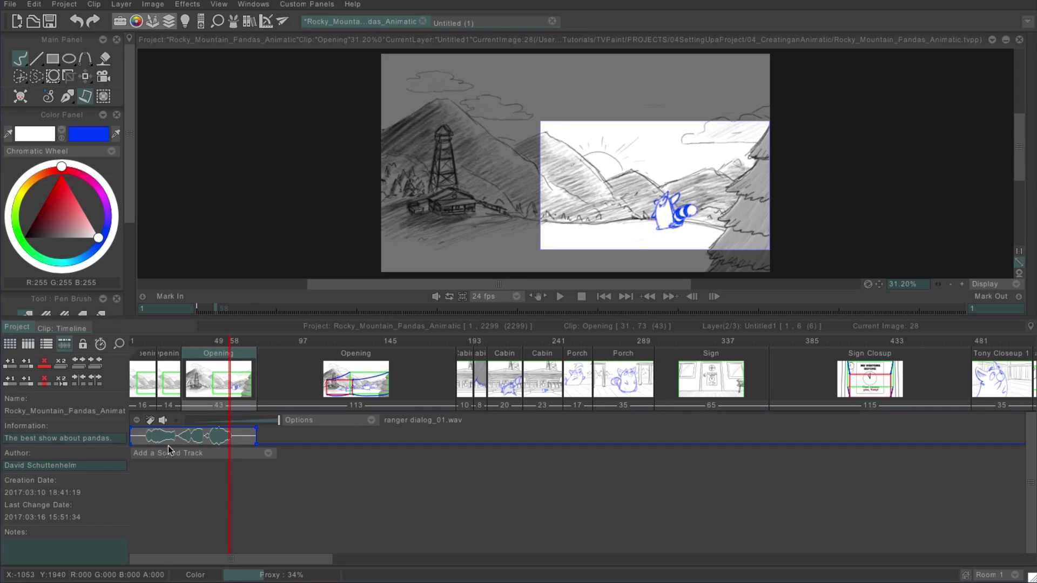
Save the project and set the ranger dialog_01.wav track to start at frame 1339 in the Bite Apple Closeup clip.
{"action": "key", "text": "ctrl+s"}
{"action": "left_click_drag", "start_coordinate": [200, 439], "coordinate": [386, 437]}
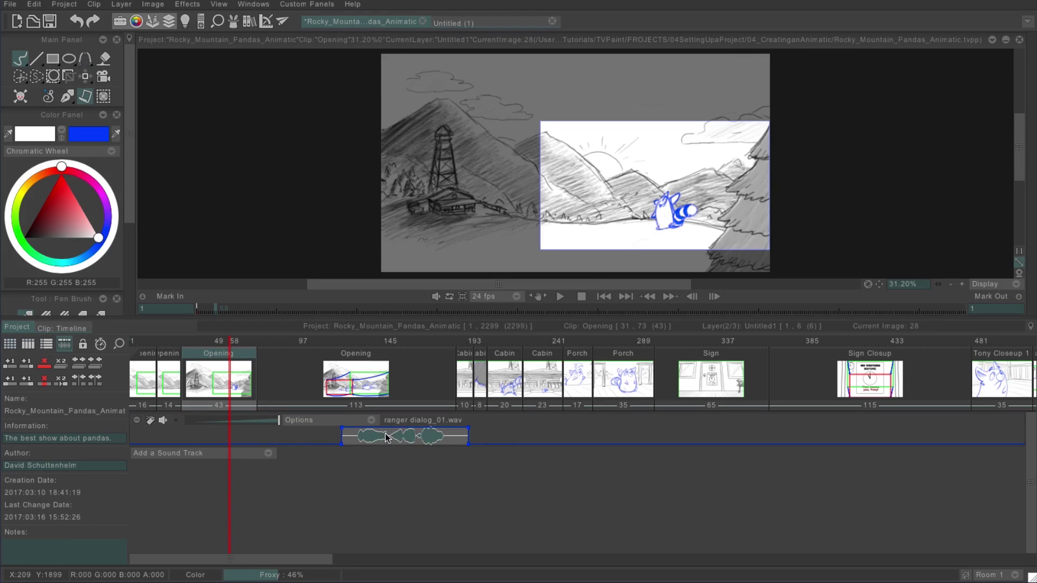
{"action": "left_click_drag", "start_coordinate": [306, 556], "coordinate": [734, 552]}
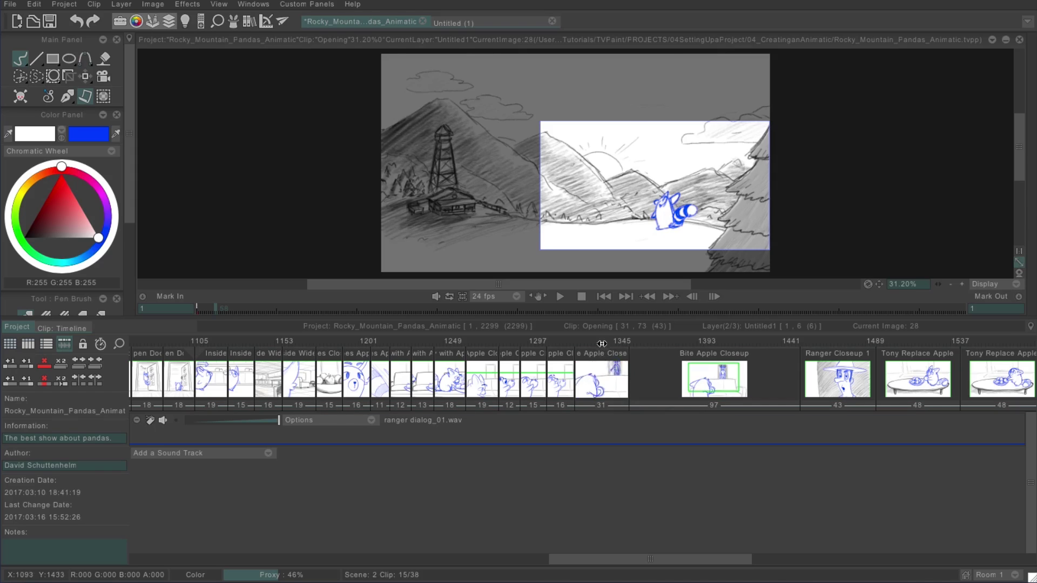
{"action": "left_click", "coordinate": [603, 378]}
{"action": "right_click", "coordinate": [598, 430]}
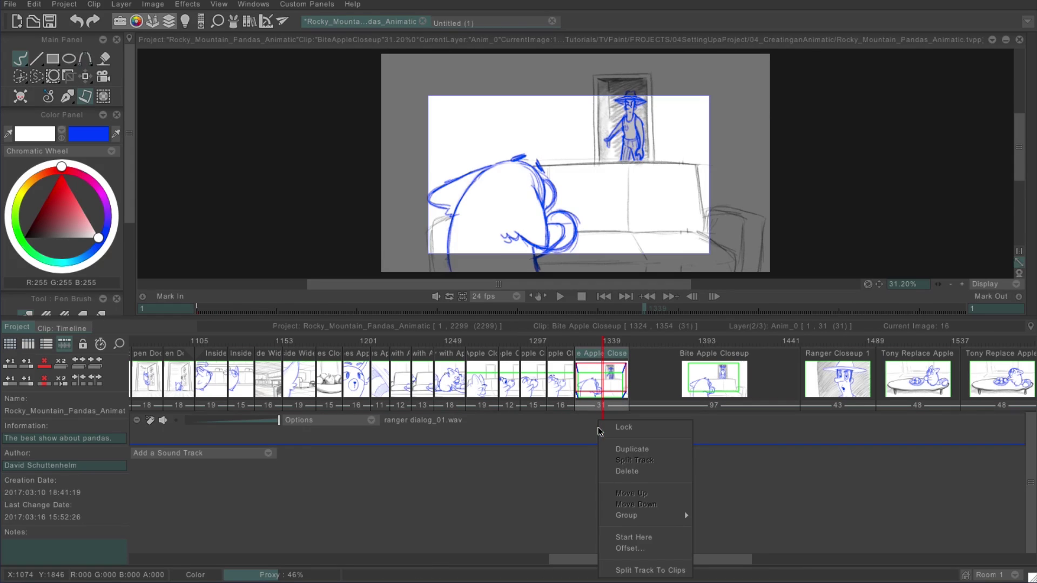
{"action": "left_click", "coordinate": [653, 539]}
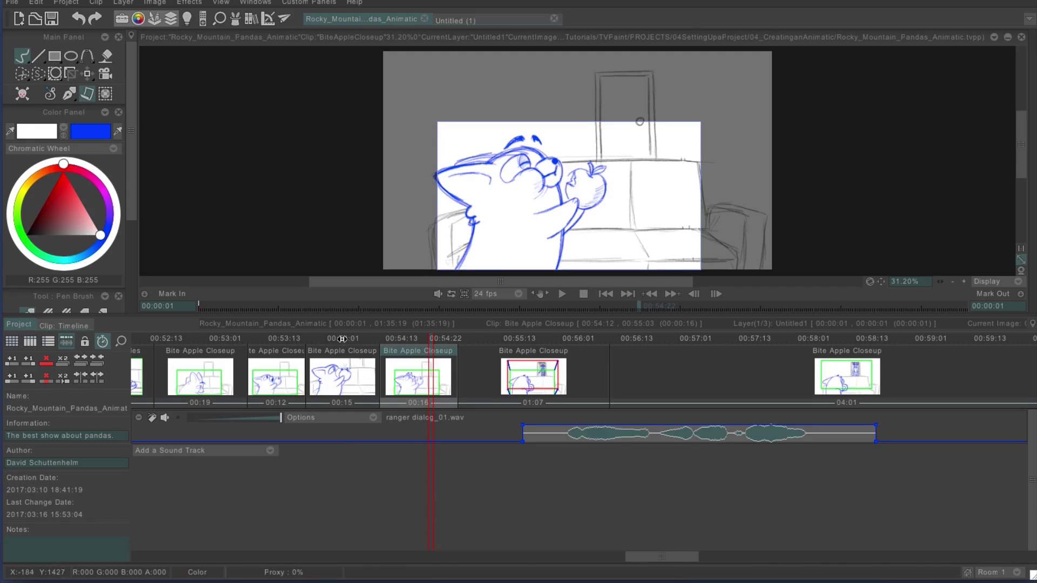
Play the animatic from the earlier Bite Apple Closeup clips to check the timing of the first dialogue track.
{"action": "left_click", "coordinate": [341, 338]}
{"action": "key", "text": "space"}
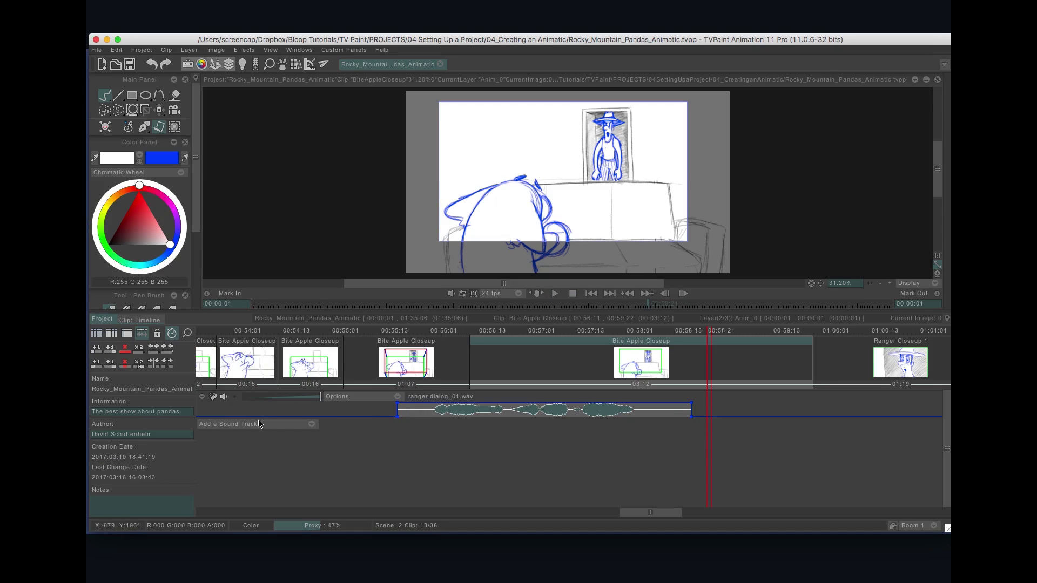
Load ranger dialog_02.wav as a second sound track and start it near the beginning of the Ranger Closeup 1 clip.
{"action": "left_click", "coordinate": [280, 426]}
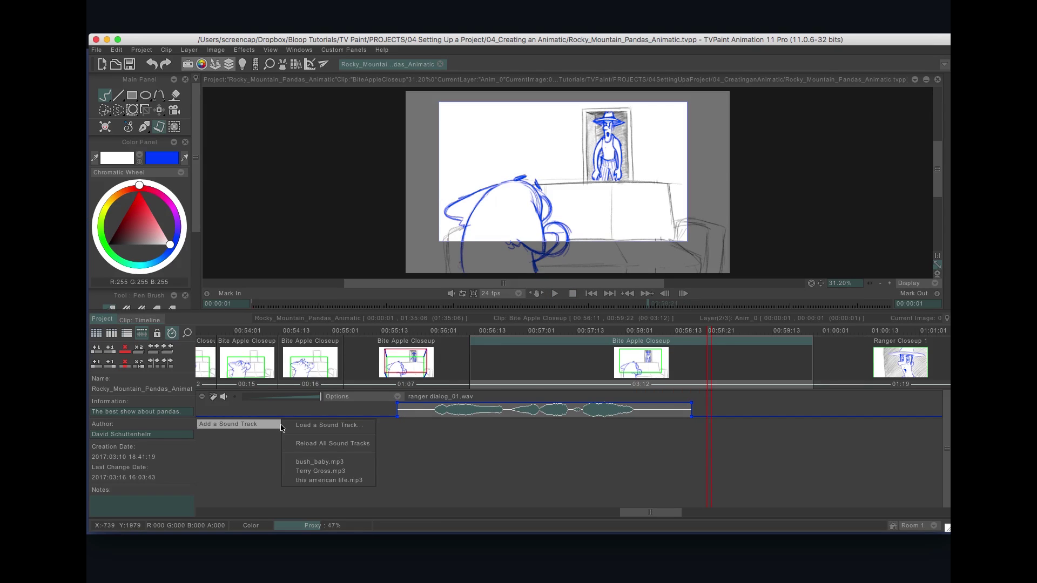
{"action": "left_click", "coordinate": [302, 425]}
{"action": "left_click", "coordinate": [513, 95]}
{"action": "left_click", "coordinate": [490, 157]}
{"action": "left_click", "coordinate": [474, 132]}
{"action": "left_click", "coordinate": [727, 326]}
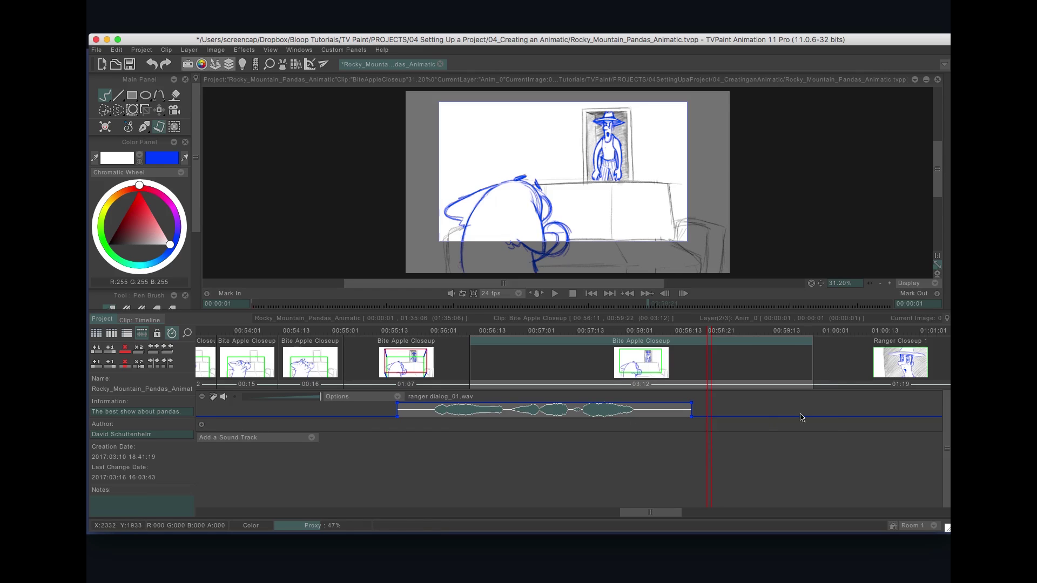
{"action": "right_click", "coordinate": [815, 397]}
{"action": "left_click", "coordinate": [886, 475]}
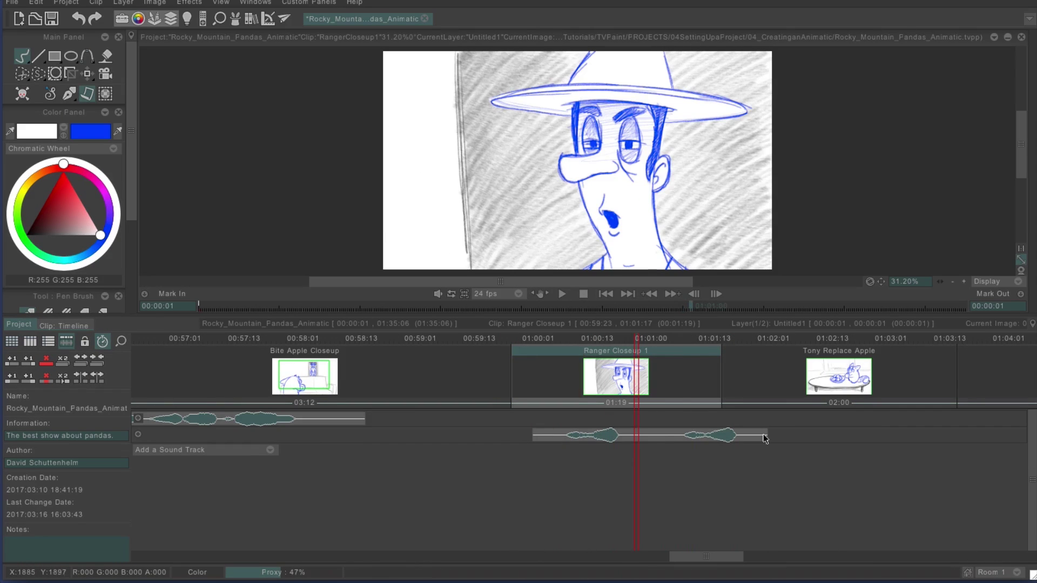
Add the ranger's next dialogue as a third sound track starting within the Wide Shot clip after Tony Replace Apple.
{"action": "left_click_drag", "start_coordinate": [766, 435], "coordinate": [650, 444]}
{"action": "left_click", "coordinate": [189, 450]}
{"action": "left_click", "coordinate": [189, 450]}
{"action": "left_click", "coordinate": [768, 333]}
{"action": "left_click_drag", "start_coordinate": [706, 556], "coordinate": [763, 558]}
Lengthen the three Wide Shot clips under the third dialogue track to 02:18, 03:07 and 01:22.
{"action": "left_click", "coordinate": [576, 345]}
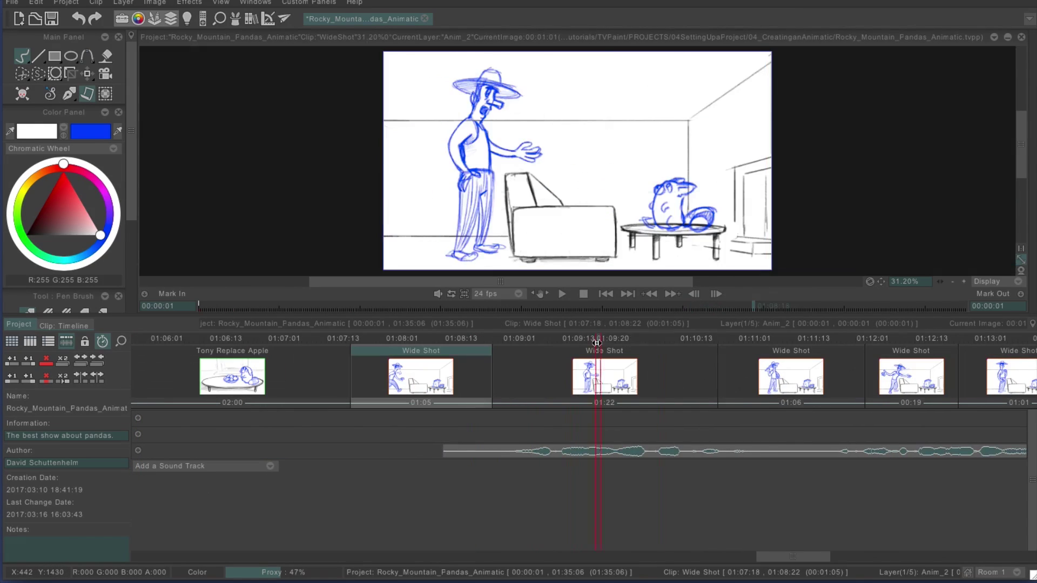
{"action": "left_click", "coordinate": [741, 382]}
{"action": "left_click_drag", "start_coordinate": [740, 383], "coordinate": [763, 383]}
{"action": "scroll", "coordinate": [593, 382], "scroll_direction": "down", "scroll_amount": 3}
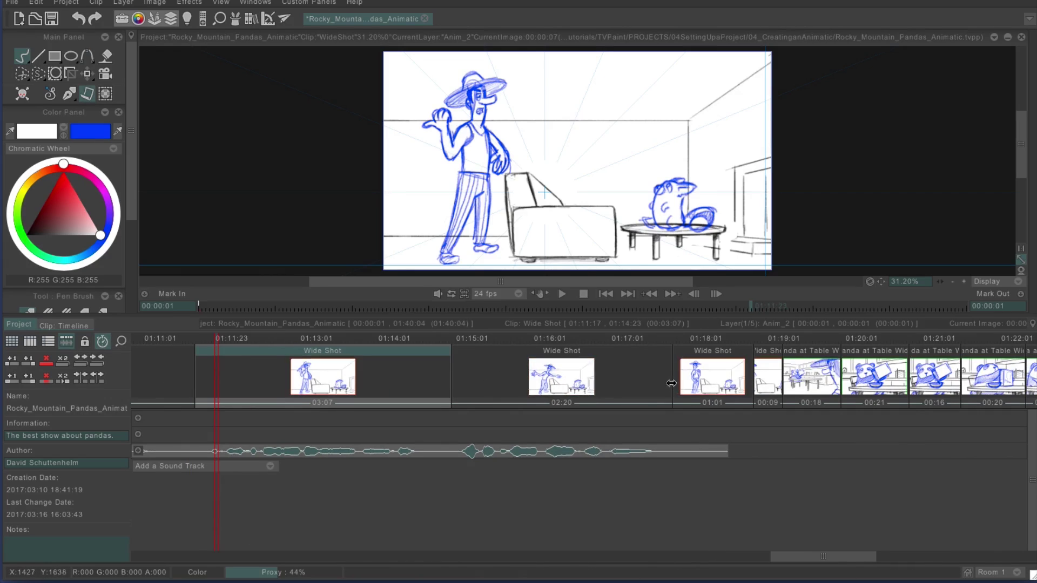
{"action": "left_click", "coordinate": [208, 456]}
Play the animatic from the Tony Replace Apple clip to check the Wide Shots against the dialogue.
{"action": "left_click", "coordinate": [531, 555]}
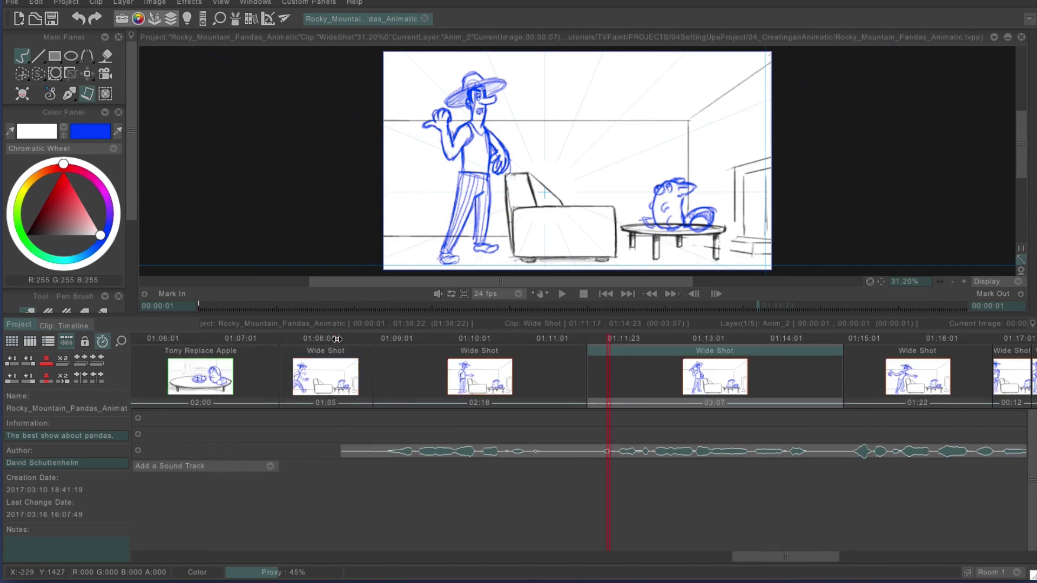
{"action": "key", "text": "Return"}
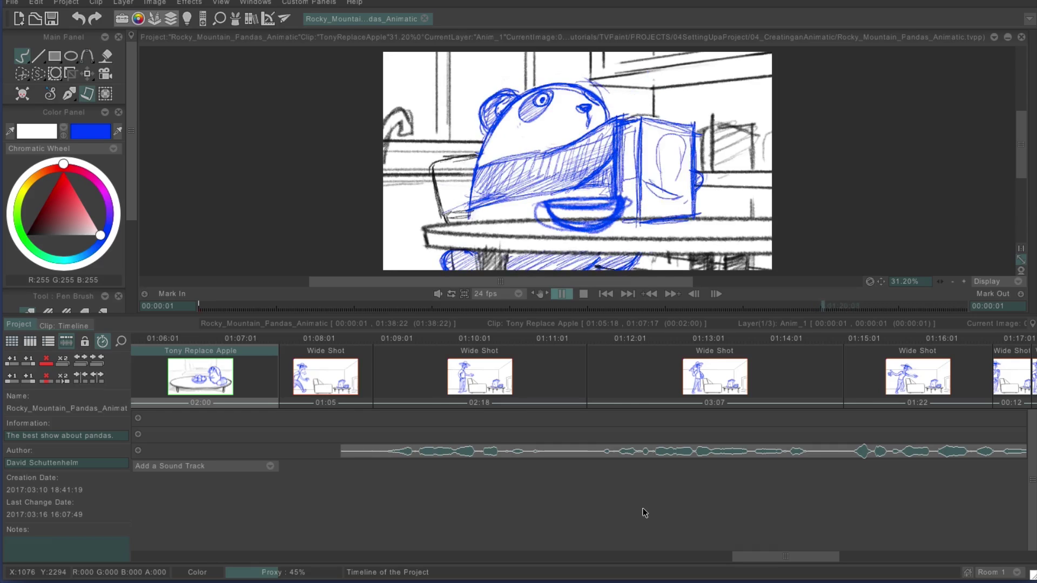
Load the music file bush_baby.mp3 as a fourth sound track under the dialogue tracks.
{"action": "left_click", "coordinate": [270, 465]}
{"action": "left_click", "coordinate": [302, 465]}
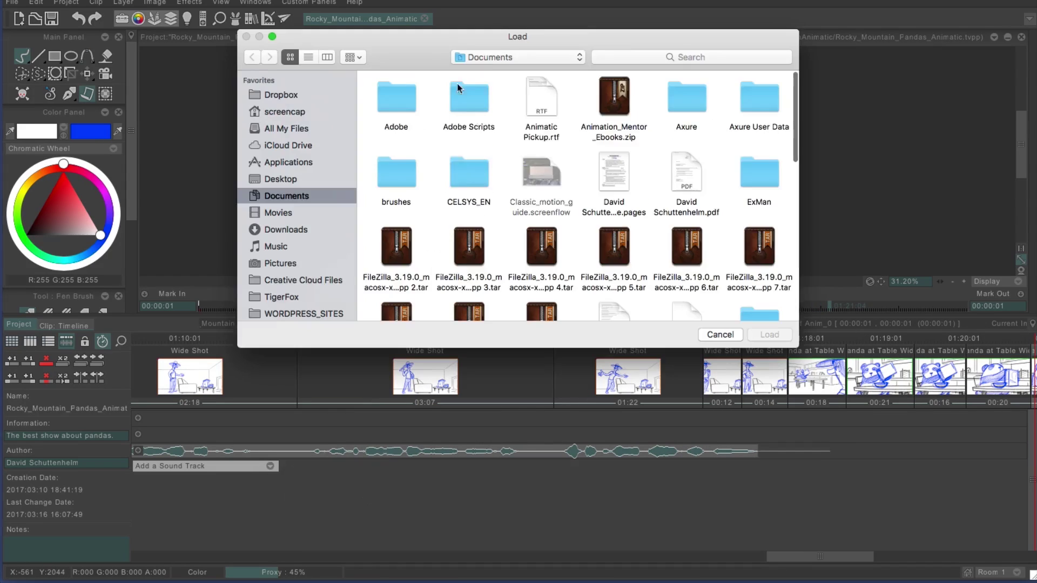
{"action": "double_click", "coordinate": [580, 77]}
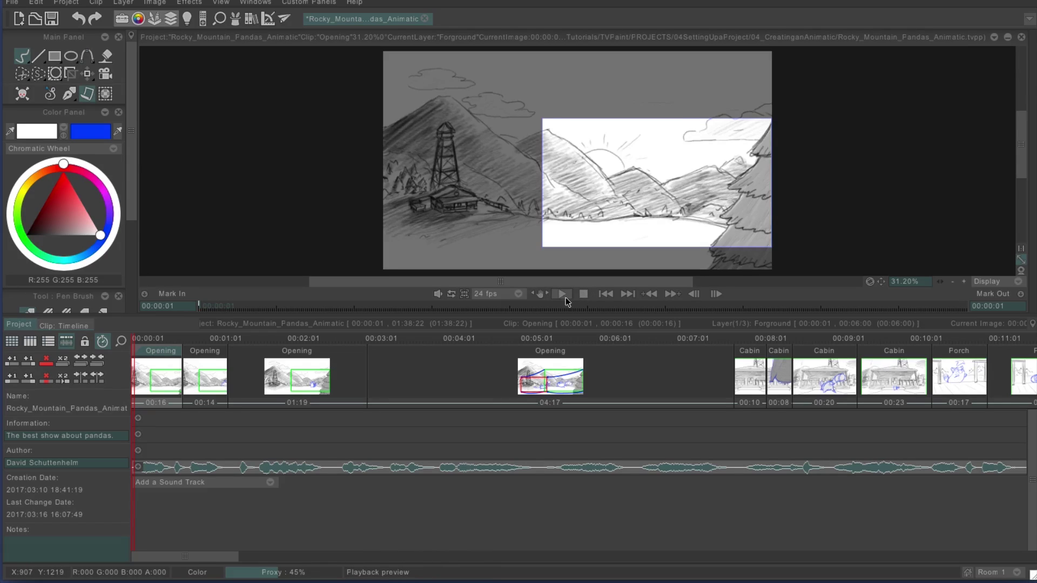
Play the animatic from the Opening clip and from the 01:07 Bite Apple Closeup clip to check the music against picture and dialogue.
{"action": "left_click", "coordinate": [566, 297]}
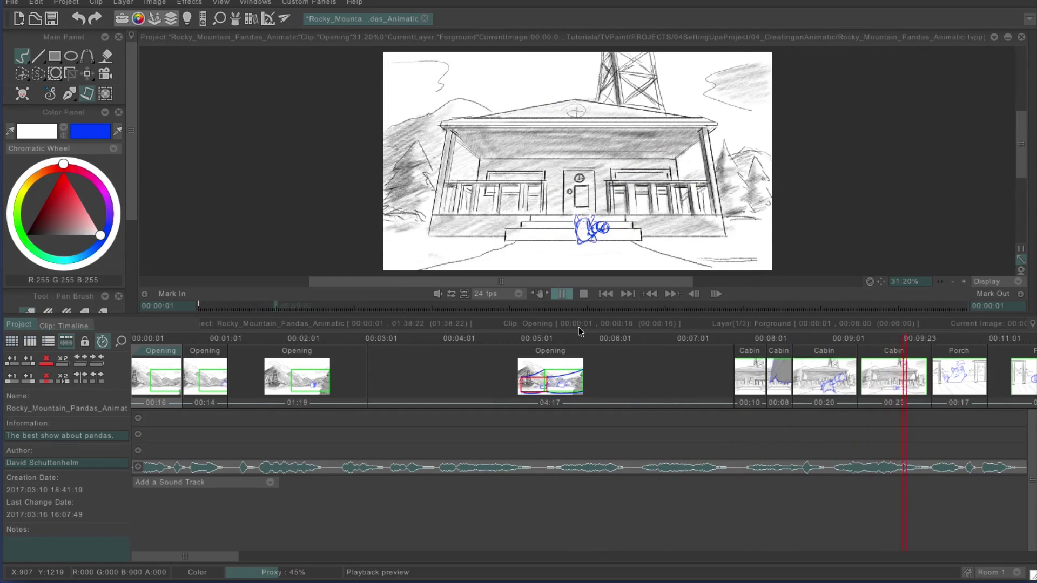
{"action": "key", "text": "space"}
{"action": "left_click", "coordinate": [477, 338]}
{"action": "left_click_drag", "start_coordinate": [232, 556], "coordinate": [691, 556]}
{"action": "left_click", "coordinate": [405, 338]}
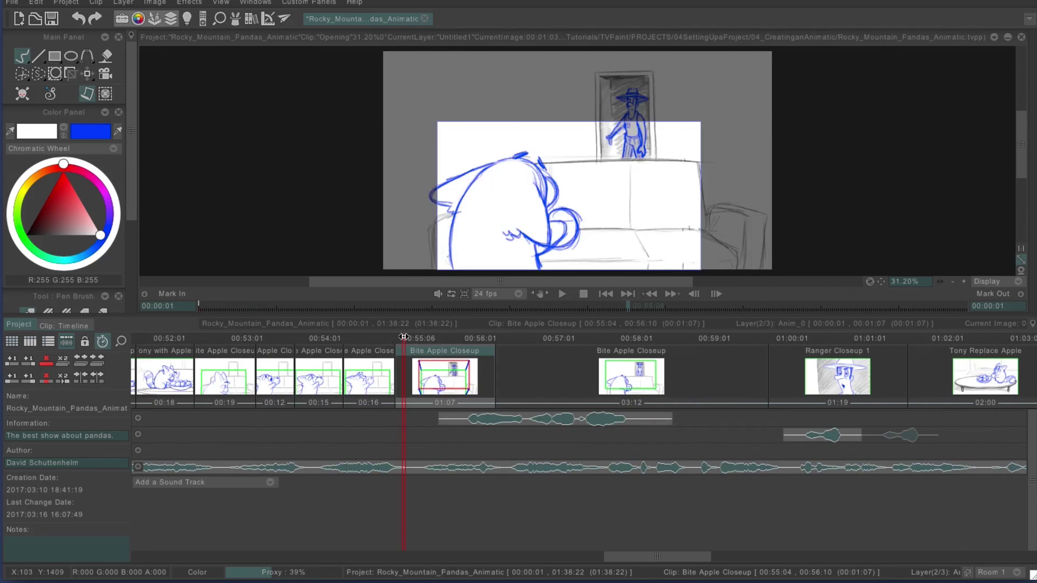
{"action": "key", "text": "space"}
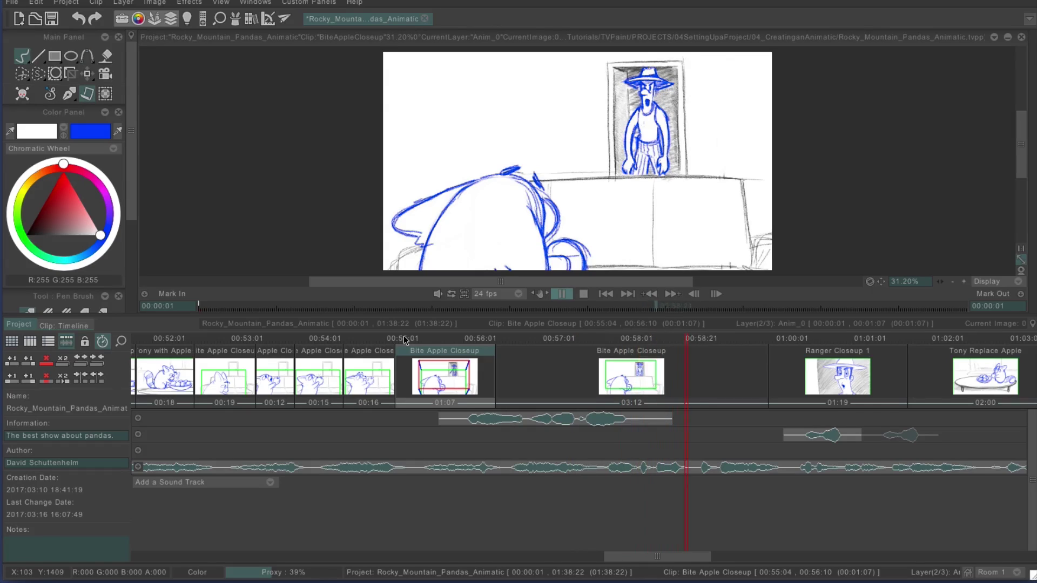
{"action": "key", "text": "space"}
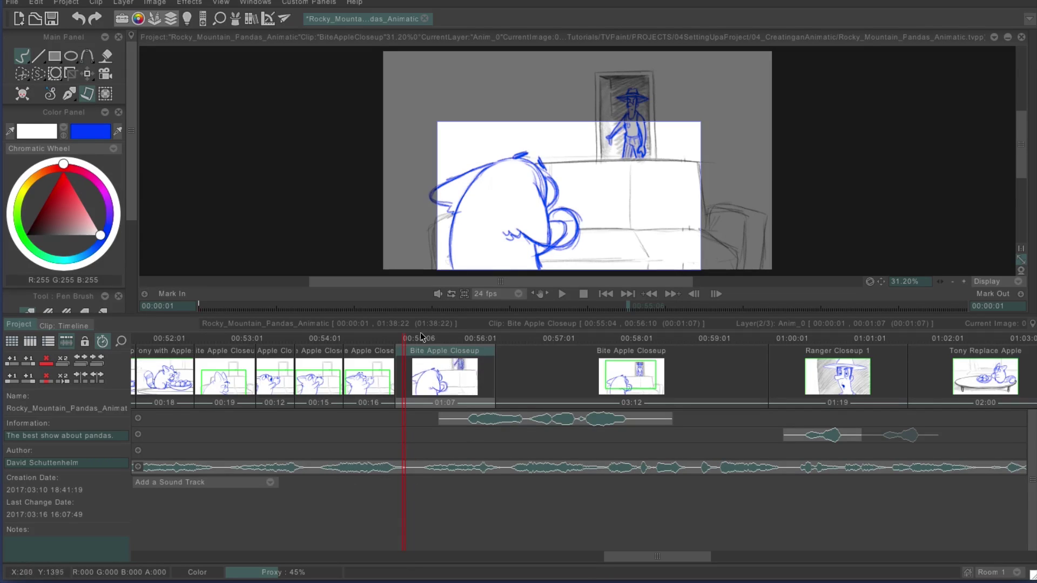
Split the bush_baby.mp3 music track near the start of the 01:07 Bite Apple Closeup clip.
{"action": "mouse_move", "coordinate": [409, 343]}
{"action": "left_mouse_down"}
{"action": "mouse_move", "coordinate": [527, 340]}
{"action": "mouse_move", "coordinate": [382, 340]}
{"action": "mouse_move", "coordinate": [413, 341]}
{"action": "left_mouse_up"}
{"action": "right_click", "coordinate": [409, 473]}
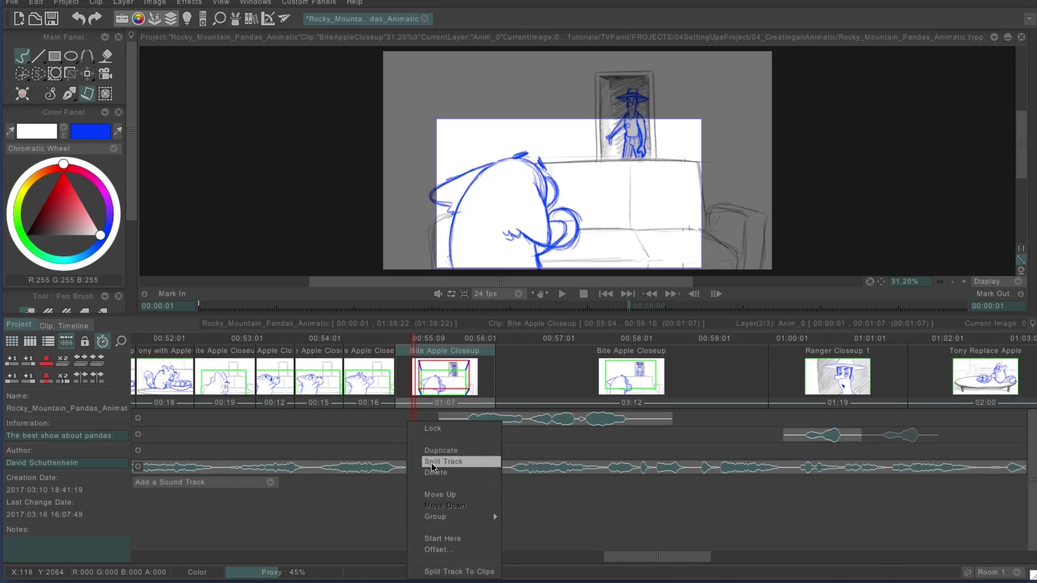
{"action": "left_click", "coordinate": [432, 462]}
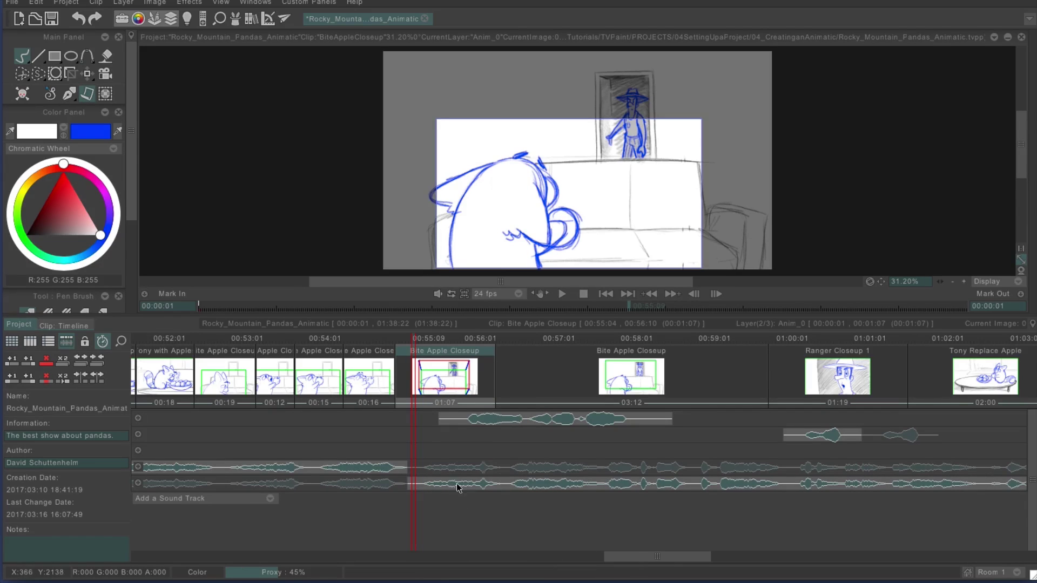
Lower the volume of the music's second part, fade out its first part just before the split, and play the transition.
{"action": "left_click", "coordinate": [696, 339]}
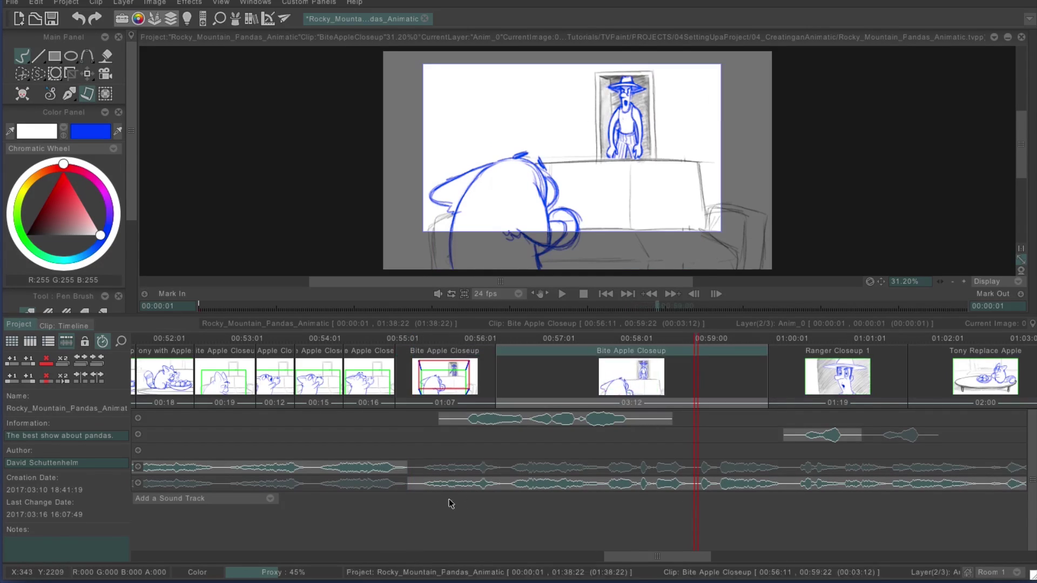
{"action": "left_click", "coordinate": [227, 484]}
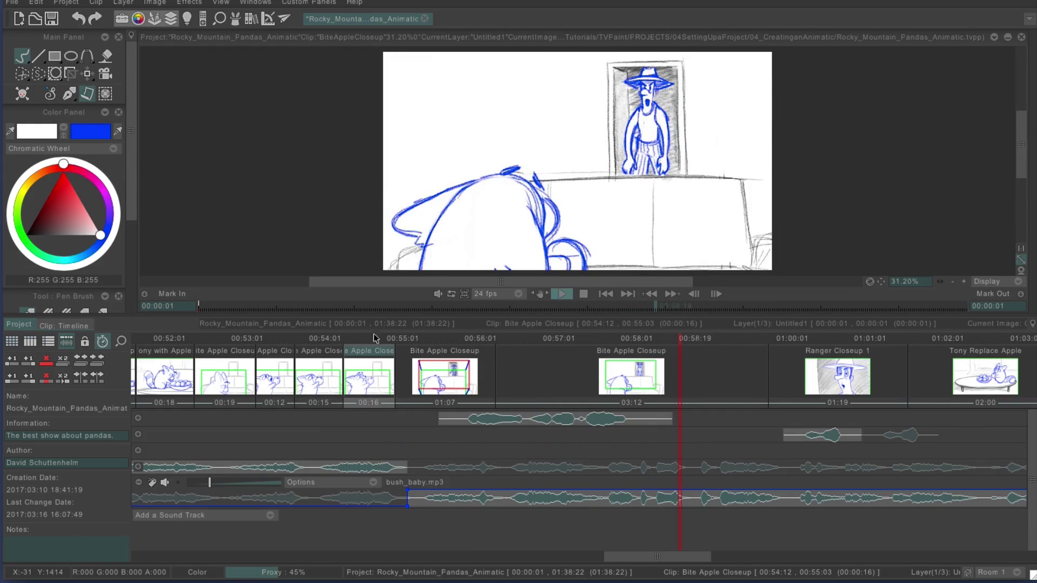
{"action": "left_click", "coordinate": [316, 338]}
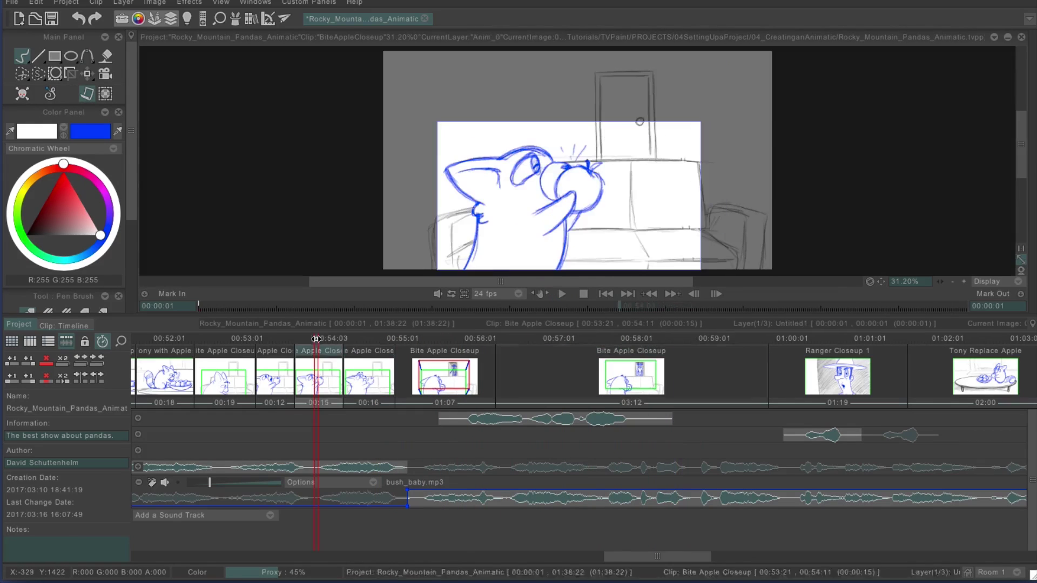
{"action": "left_click", "coordinate": [387, 337]}
{"action": "left_click", "coordinate": [139, 466]}
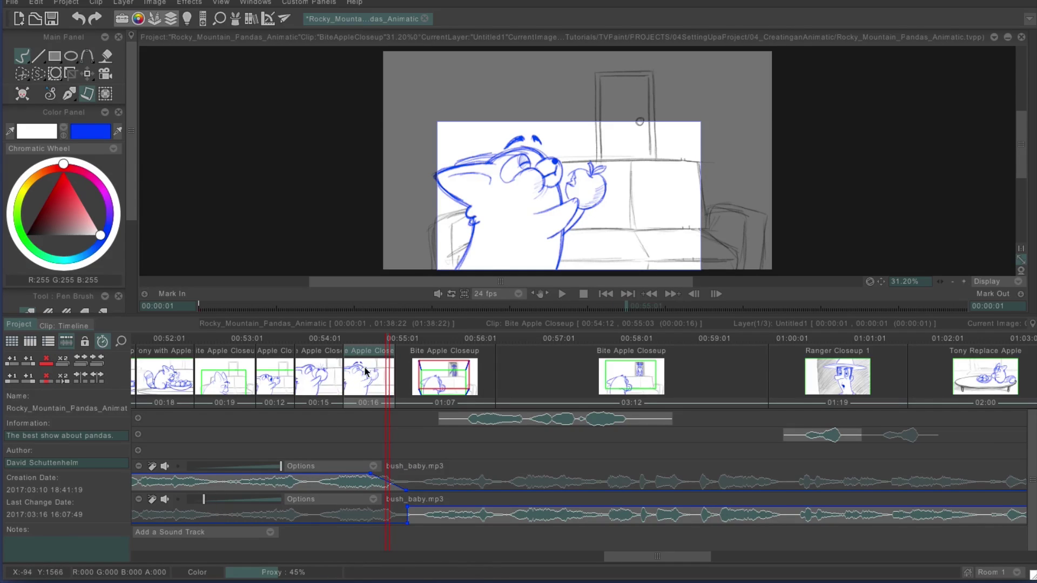
{"action": "key", "text": "space"}
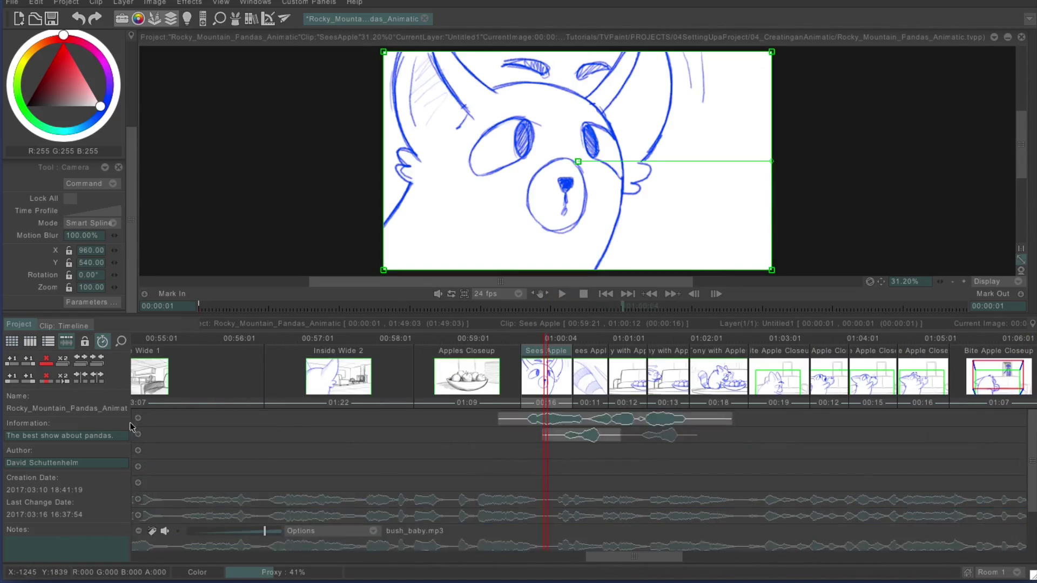
Move the short sound track under the Bite Apple Closeup clips up the track list, above the music tracks.
{"action": "right_click", "coordinate": [390, 431]}
{"action": "left_click", "coordinate": [410, 456]}
{"action": "left_click", "coordinate": [493, 382]}
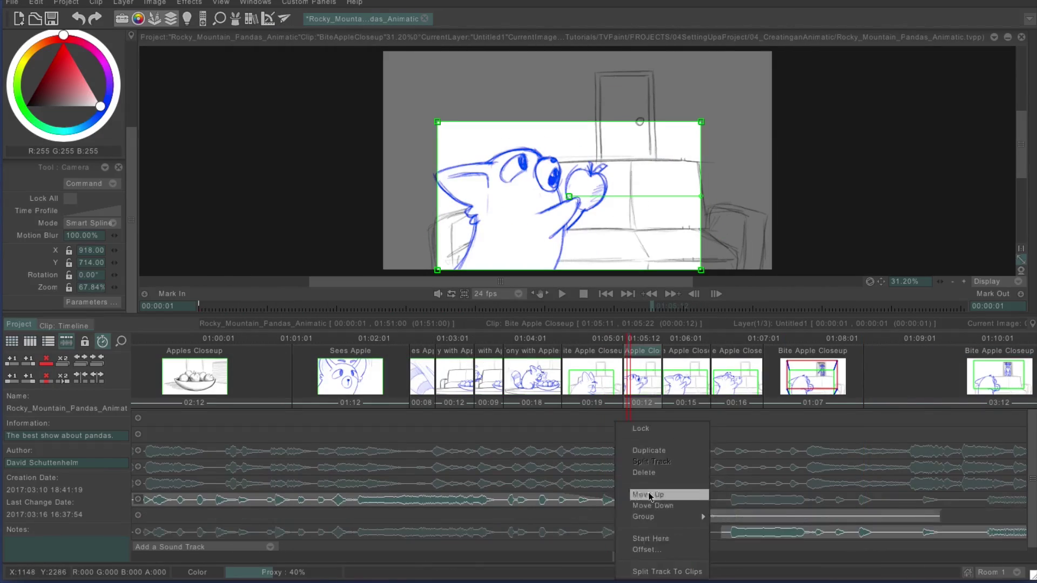
{"action": "left_click", "coordinate": [651, 496]}
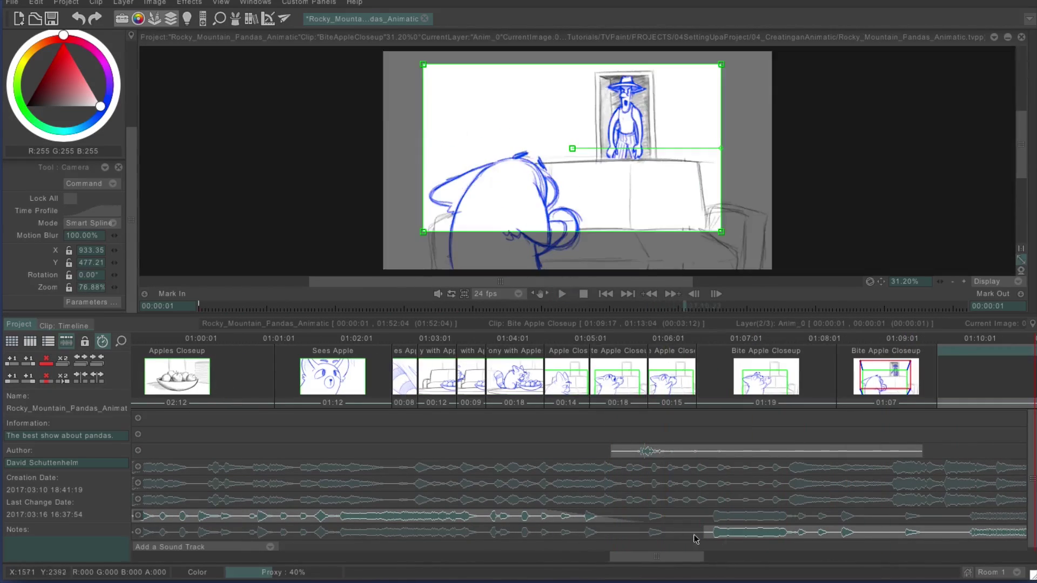
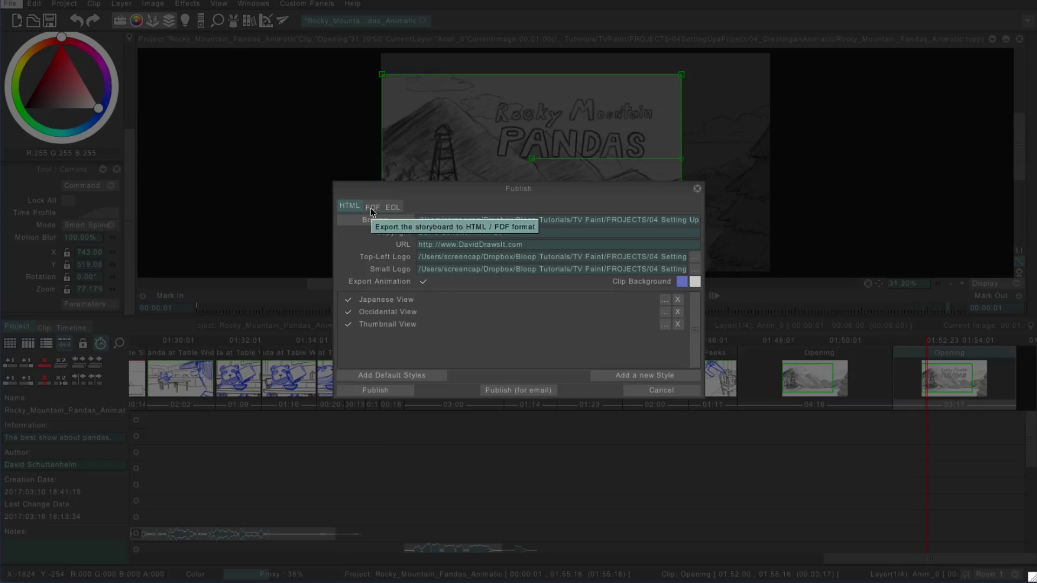
Review the PDF and EDL publishing options, including the EDL video format choices, and close the dialog without publishing.
{"action": "left_click", "coordinate": [372, 208]}
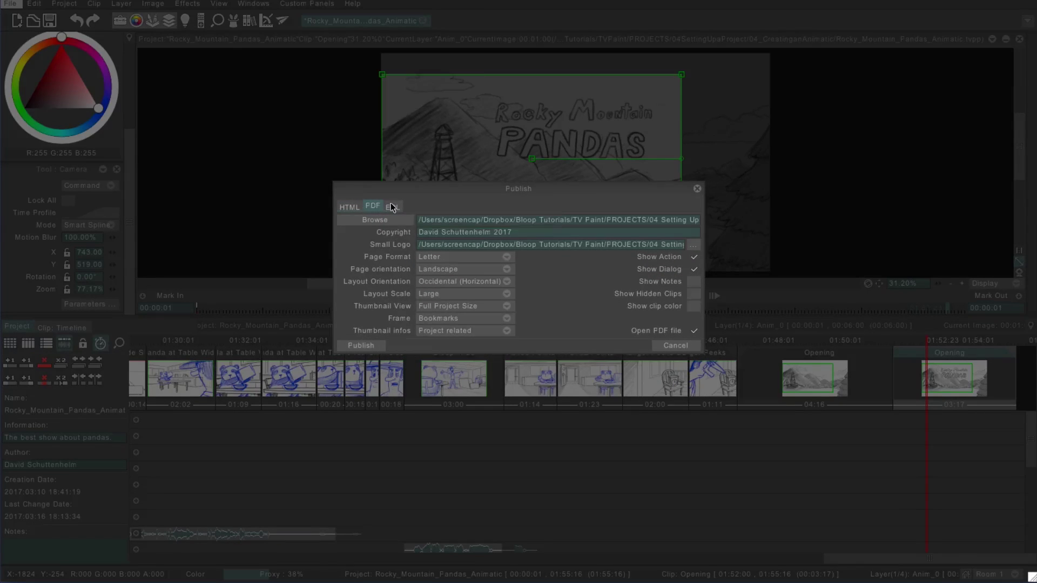
{"action": "left_click", "coordinate": [392, 207]}
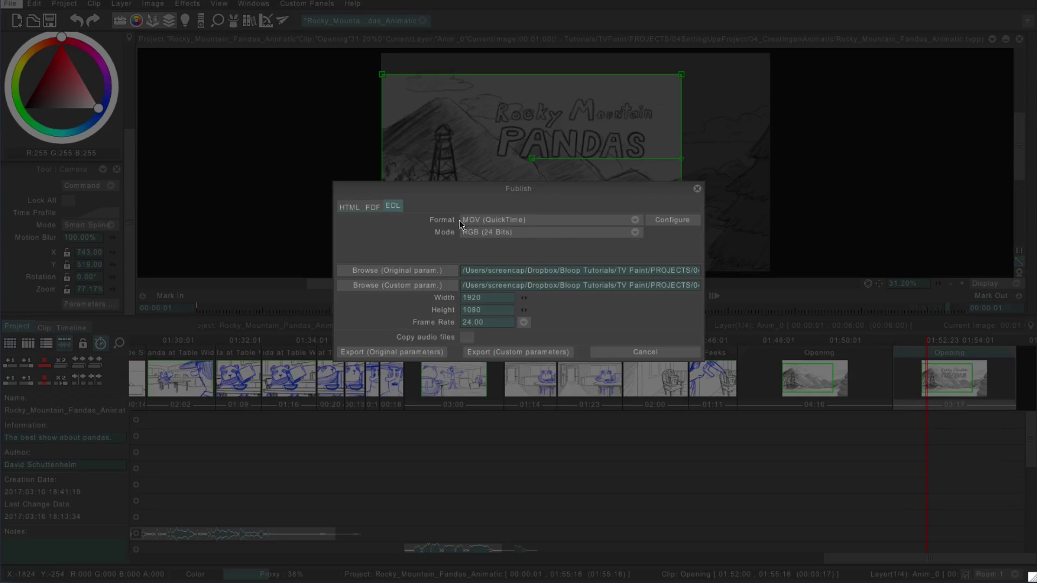
{"action": "left_click", "coordinate": [478, 221]}
{"action": "left_click", "coordinate": [427, 224]}
{"action": "left_click", "coordinate": [663, 351]}
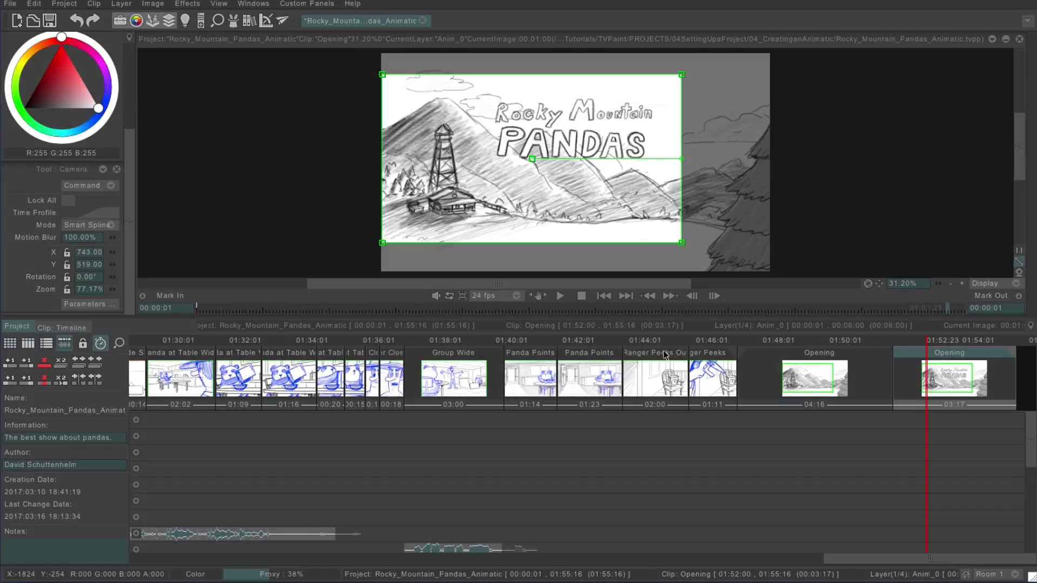
Open the footage export settings for the whole project and scrub through the animatic's export preview.
{"action": "left_click", "coordinate": [10, 3]}
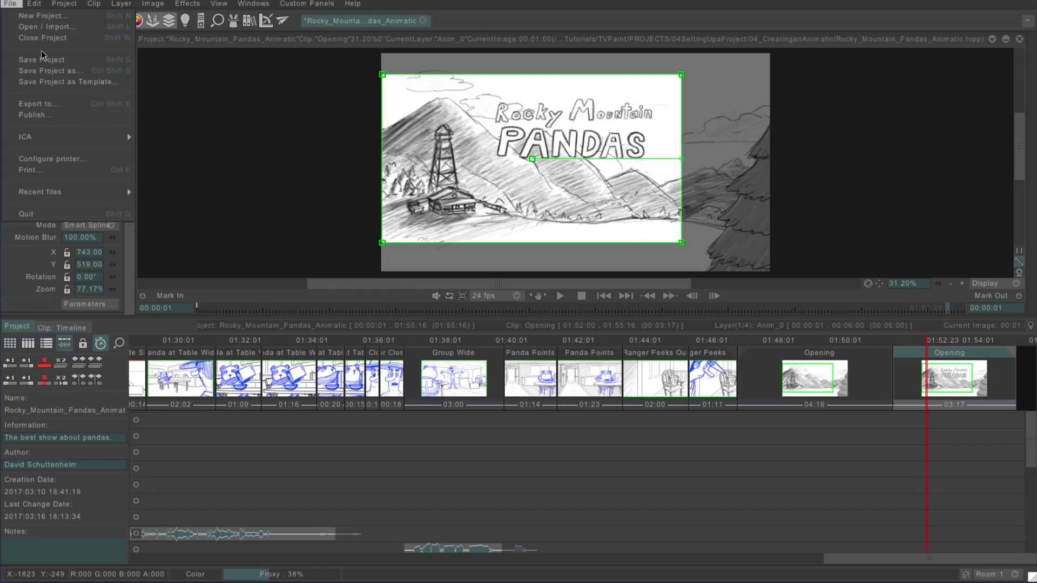
{"action": "left_click", "coordinate": [46, 104]}
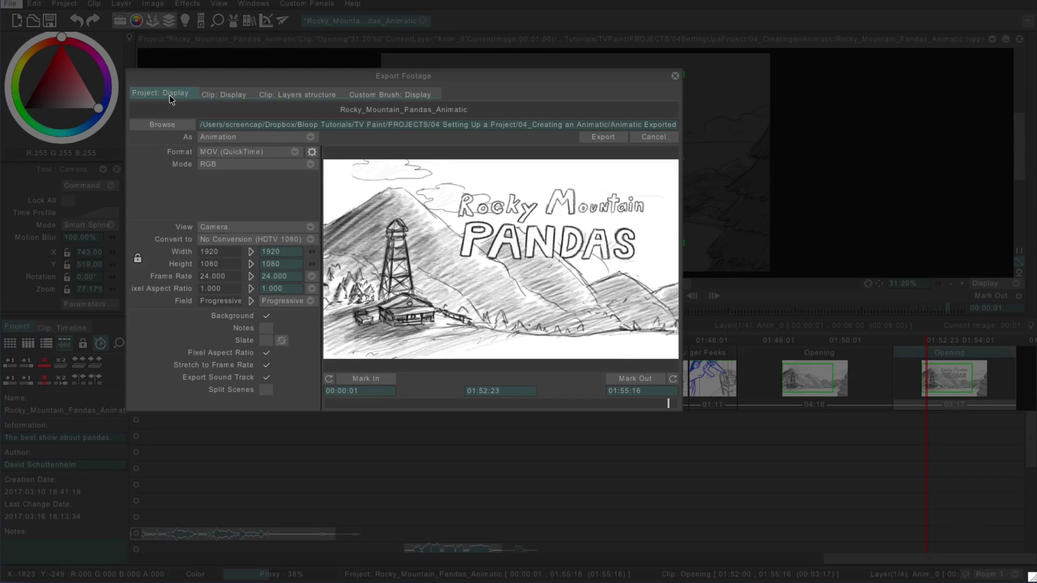
{"action": "left_click_drag", "start_coordinate": [378, 404], "coordinate": [669, 410]}
Compare the export preview with the background off and on, leaving the background included.
{"action": "left_click", "coordinate": [268, 316]}
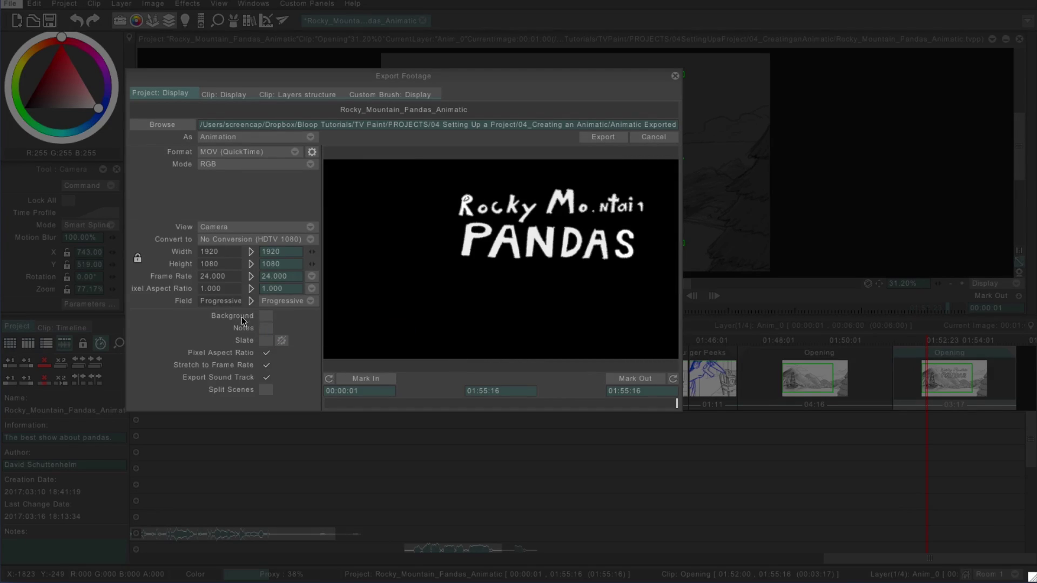
{"action": "left_click", "coordinate": [266, 316]}
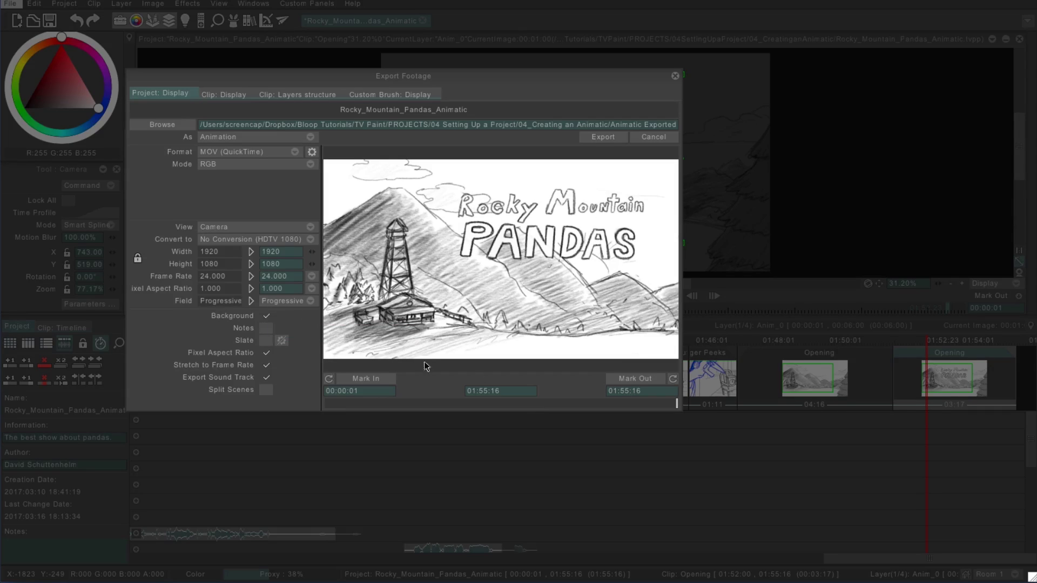
{"action": "left_click_drag", "start_coordinate": [541, 405], "coordinate": [683, 404]}
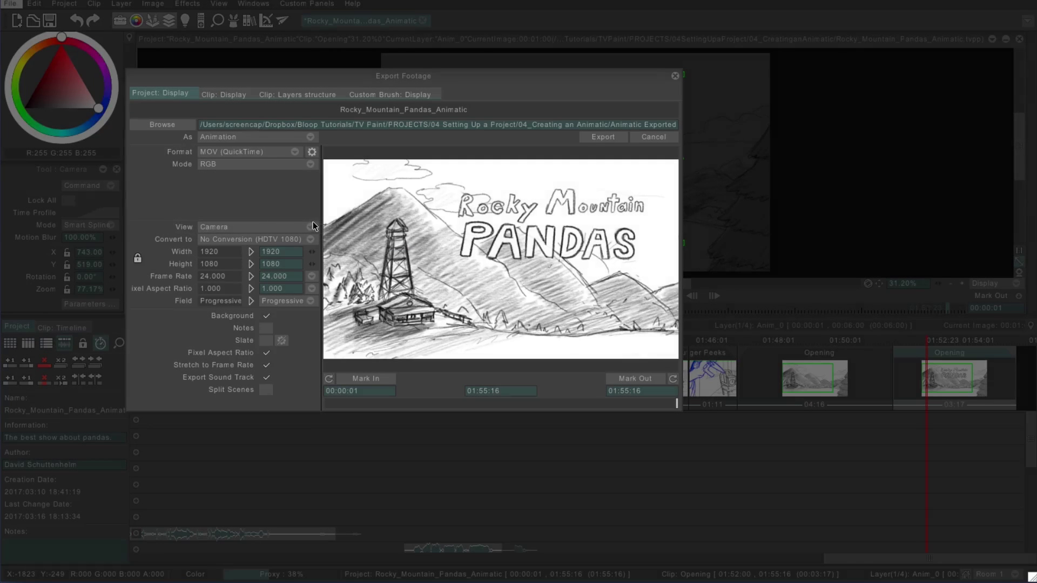
Preview the export in the Project view and return the view setting to Camera.
{"action": "left_click", "coordinate": [311, 226]}
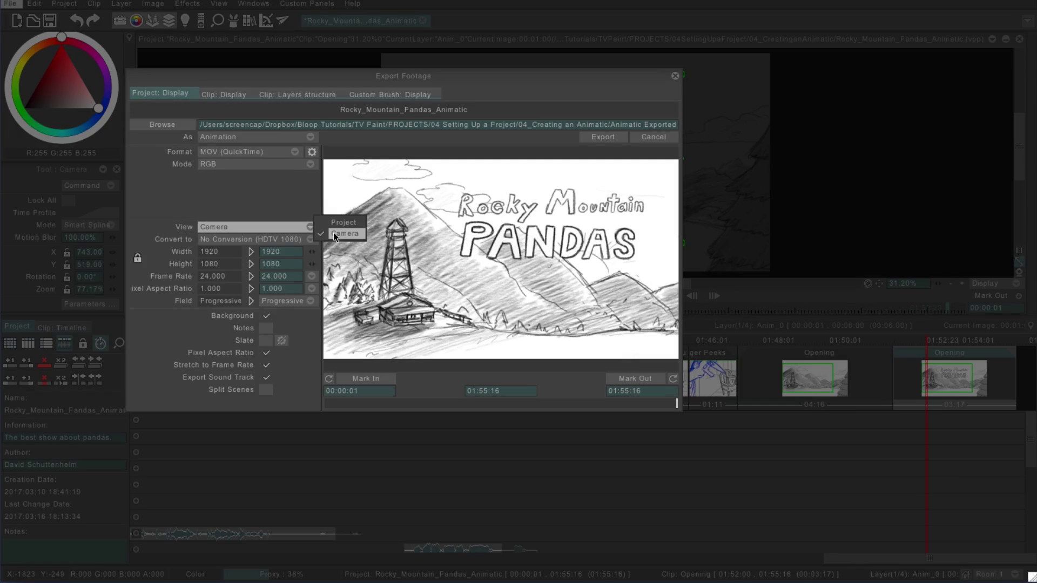
{"action": "left_click", "coordinate": [336, 222]}
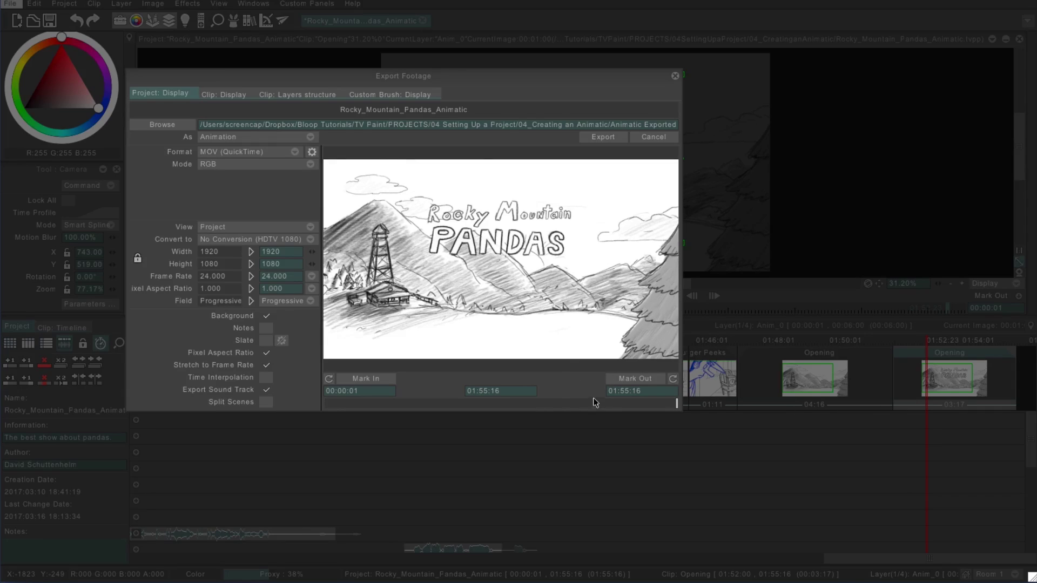
{"action": "left_click_drag", "start_coordinate": [593, 403], "coordinate": [335, 405]}
{"action": "left_click", "coordinate": [311, 226]}
{"action": "left_click", "coordinate": [310, 236]}
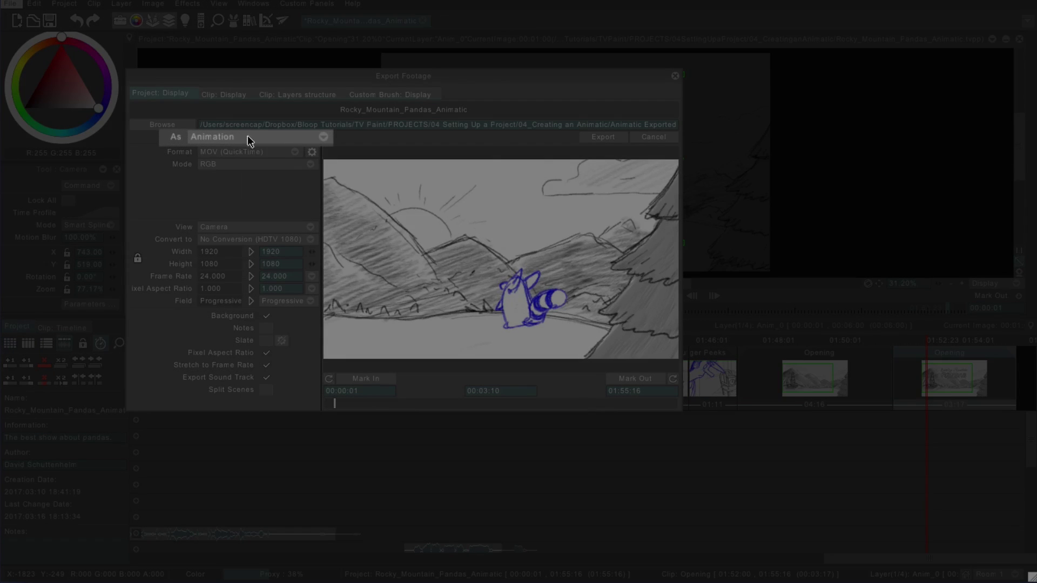
Keep Animation as the export type and set the output file to Animatic Exported.mov in the 04_Creating an Animatic folder.
{"action": "left_click", "coordinate": [247, 136]}
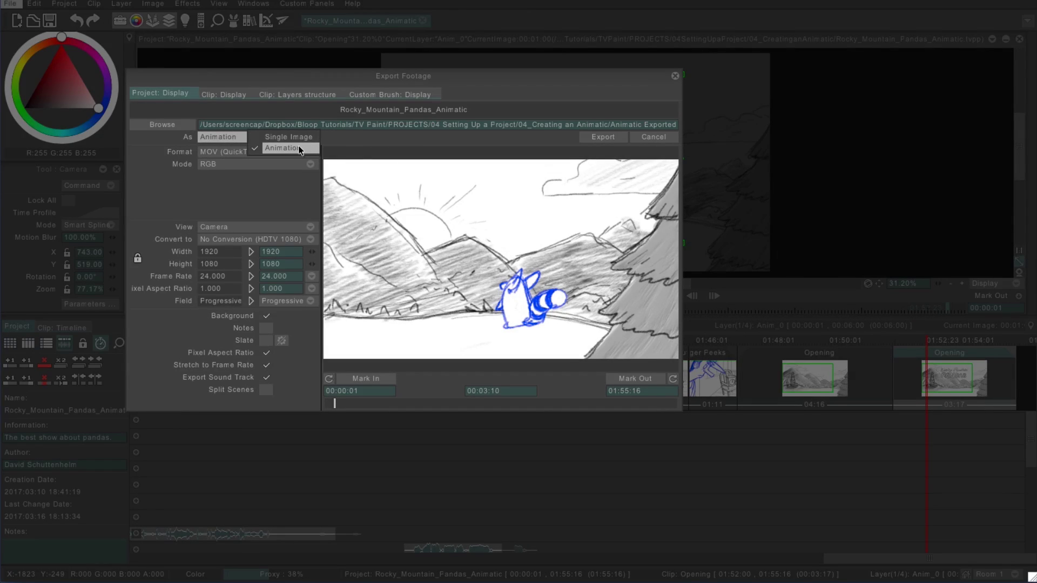
{"action": "left_click", "coordinate": [298, 146]}
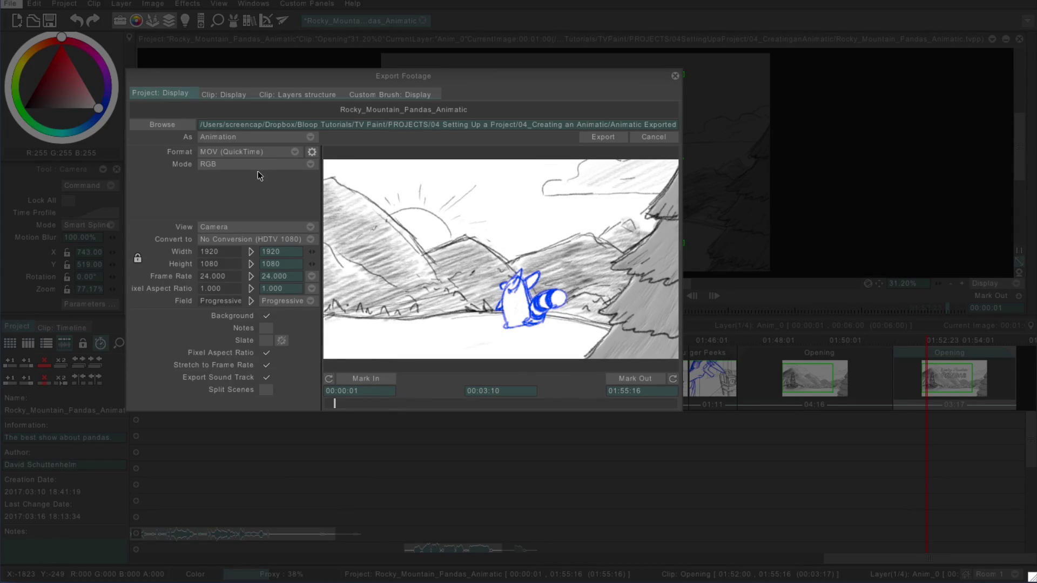
{"action": "left_click", "coordinate": [181, 126]}
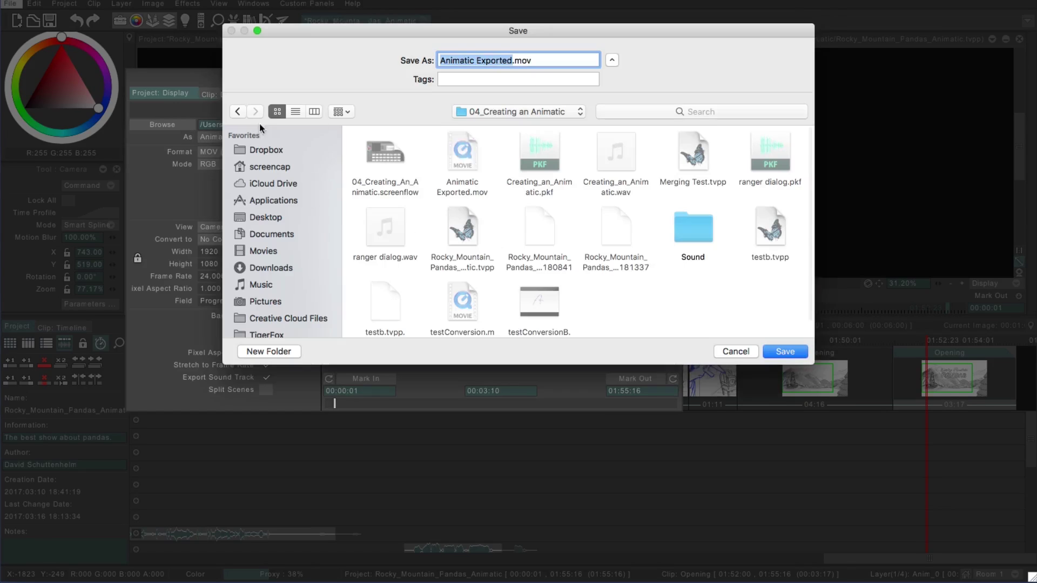
{"action": "left_click", "coordinate": [786, 352]}
{"action": "left_click", "coordinate": [611, 113]}
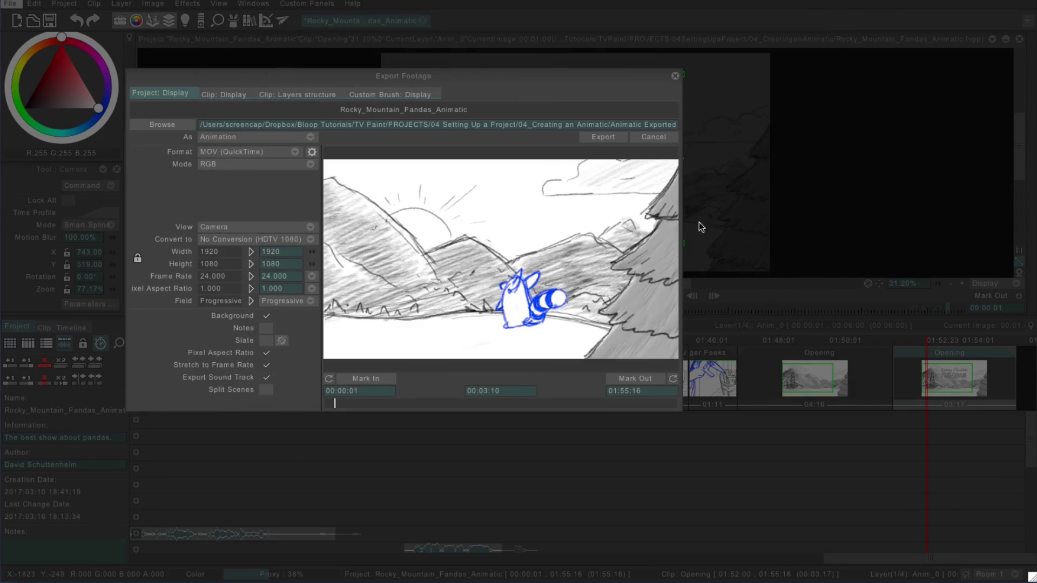
Set the export format to MOV (QuickTime) with Apple ProRes 422 HQ compression at 24 frames per second.
{"action": "left_click", "coordinate": [293, 151]}
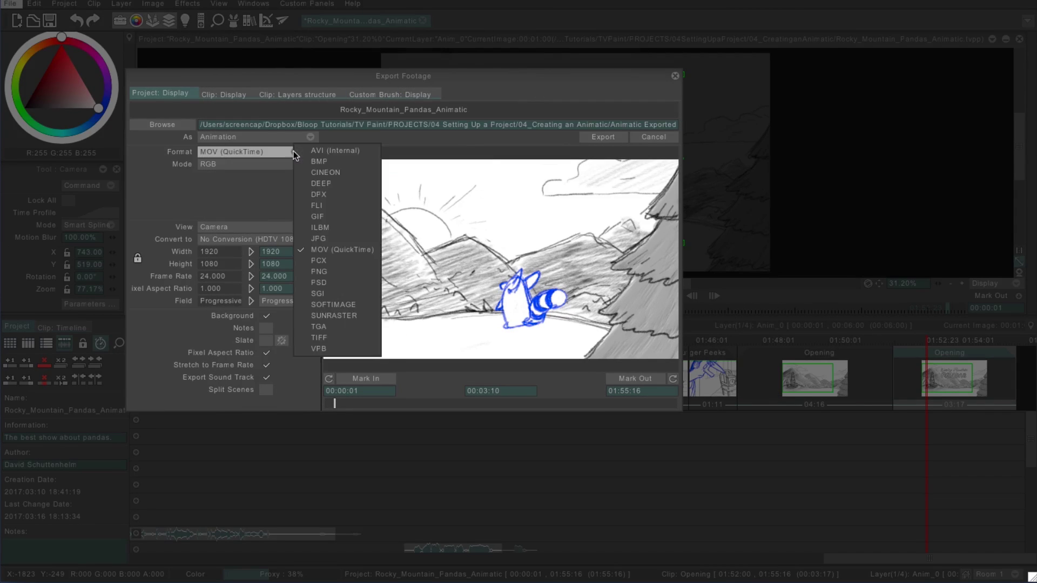
{"action": "left_click", "coordinate": [303, 248]}
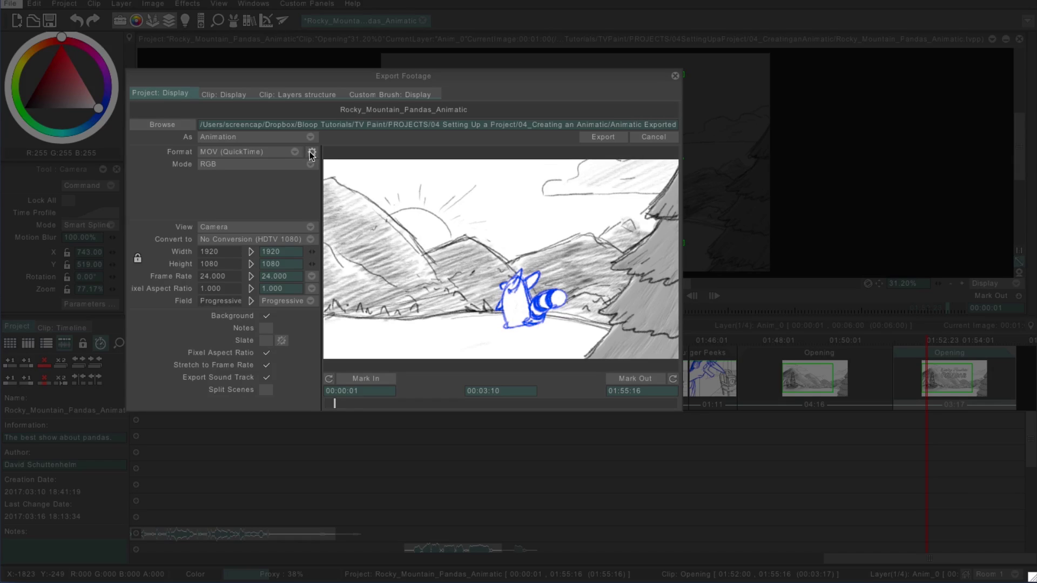
{"action": "left_click", "coordinate": [311, 154]}
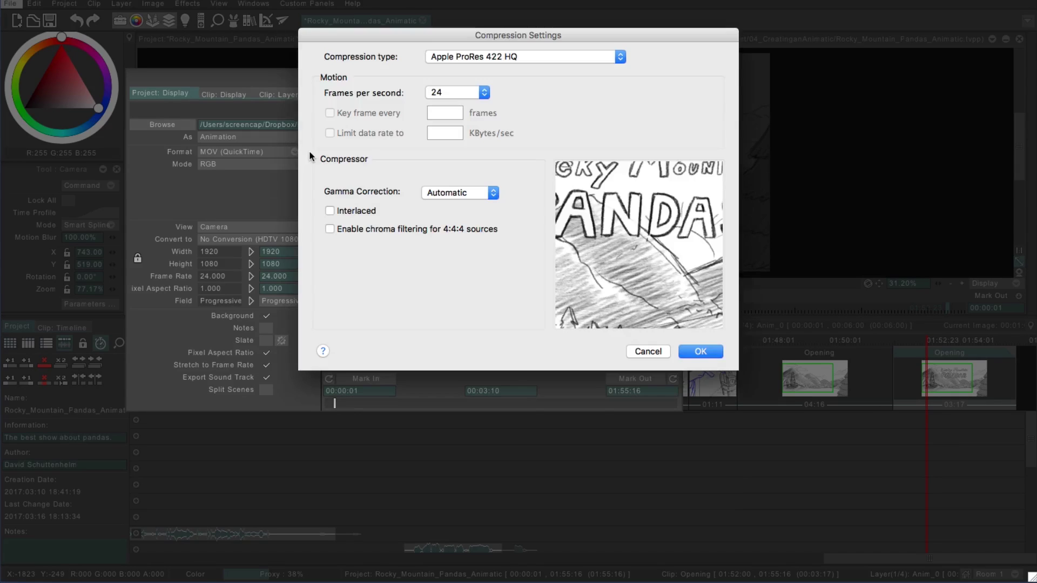
{"action": "left_click", "coordinate": [514, 59]}
{"action": "left_click", "coordinate": [513, 59]}
{"action": "left_click", "coordinate": [452, 92]}
{"action": "left_click", "coordinate": [452, 95]}
{"action": "left_click", "coordinate": [700, 351]}
Keep the export mode at RGB (24 Bits) and preview the notes overlay on and off, leaving notes excluded.
{"action": "left_click", "coordinate": [285, 164]}
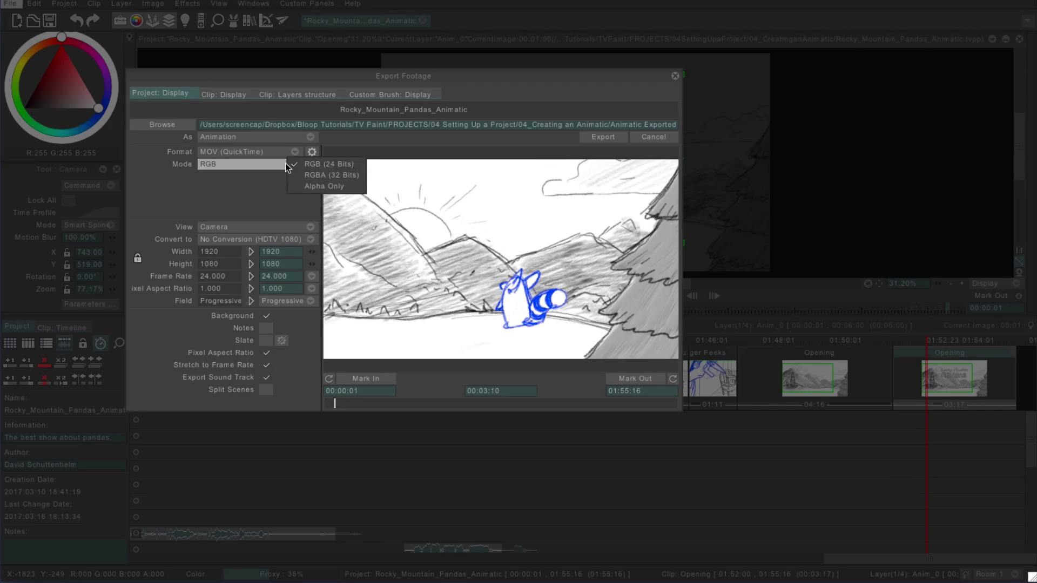
{"action": "left_click", "coordinate": [325, 163]}
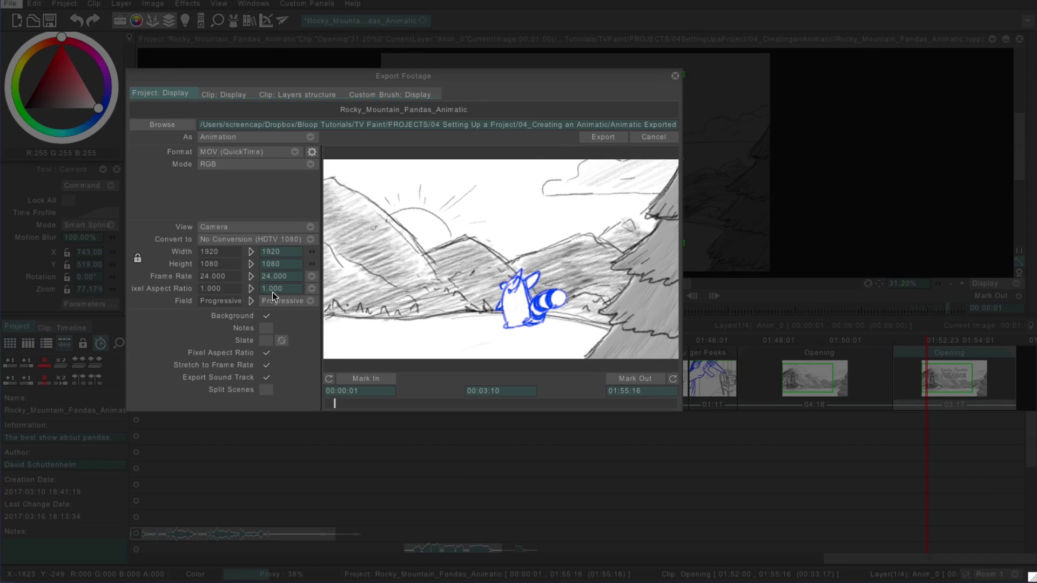
{"action": "left_click", "coordinate": [267, 328]}
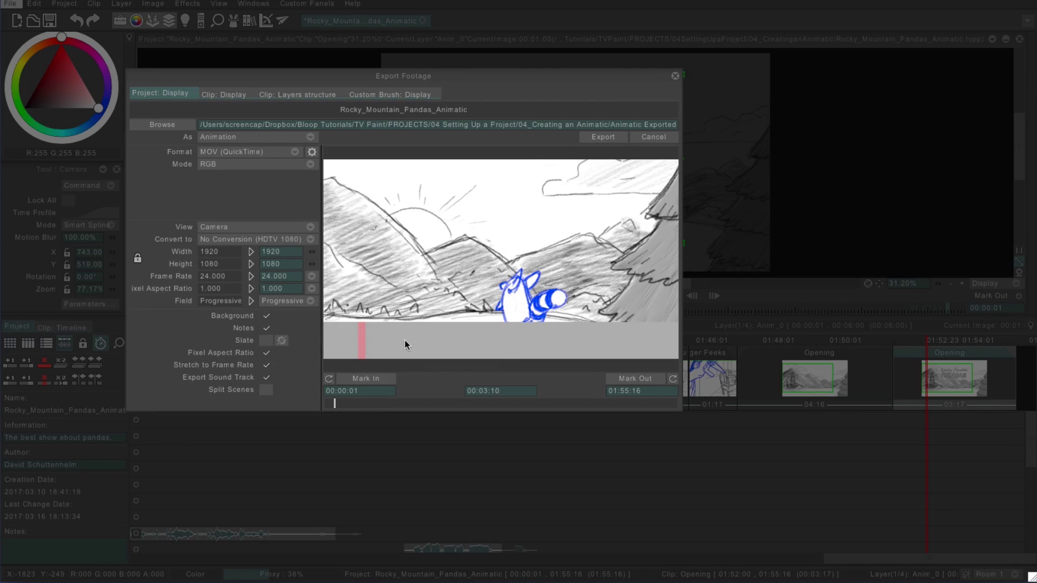
{"action": "left_click", "coordinate": [267, 329]}
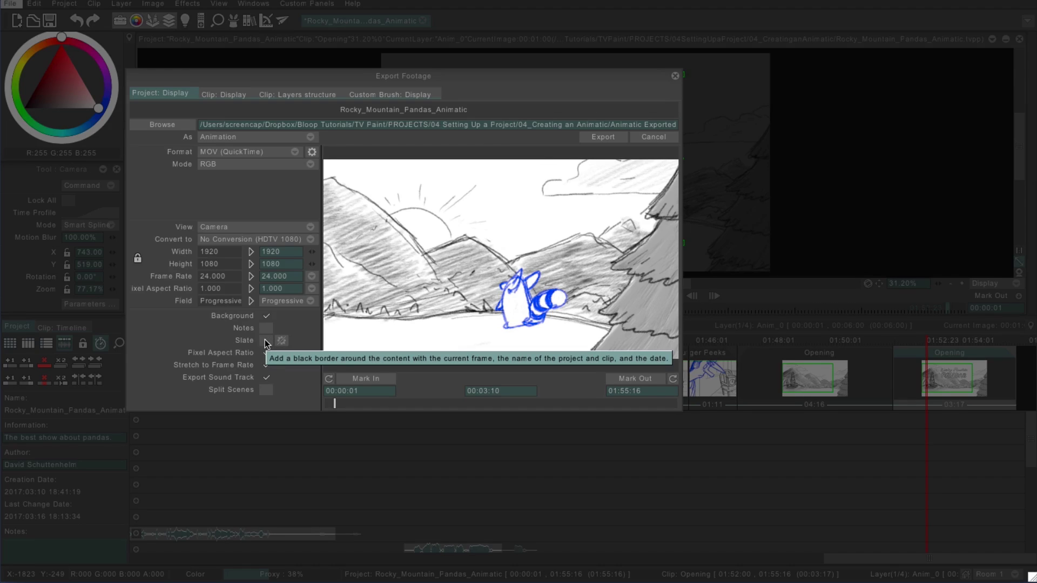
Add a slate to the export and try switching its frame, date and logo elements off and on.
{"action": "left_click", "coordinate": [265, 341]}
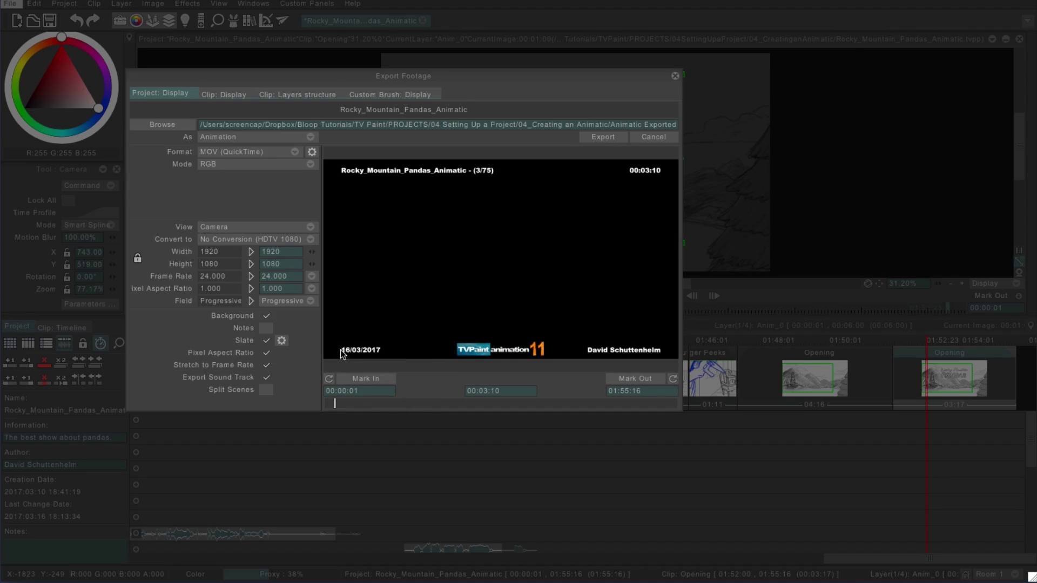
{"action": "left_click", "coordinate": [281, 341]}
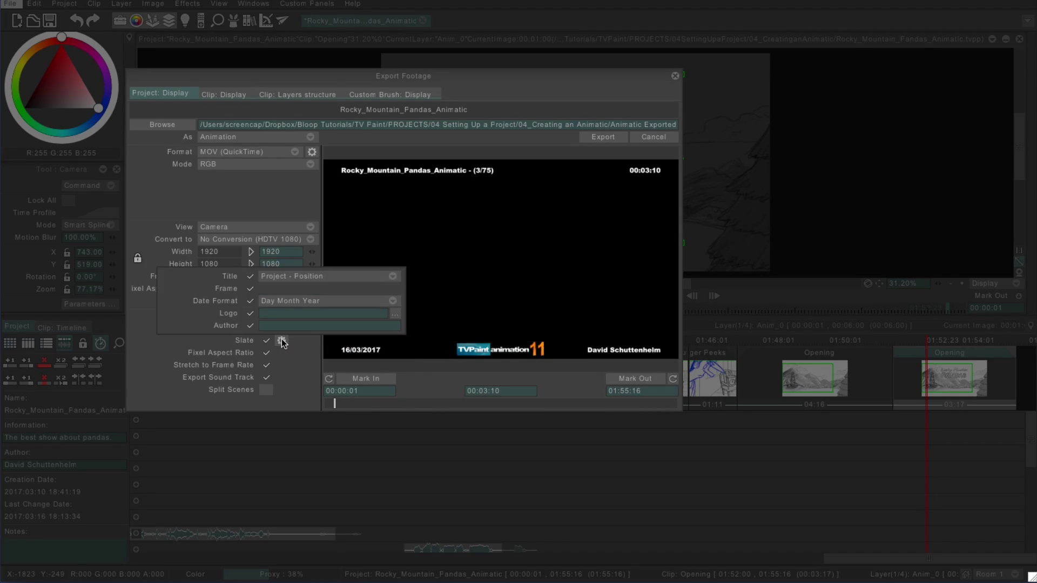
{"action": "left_click", "coordinate": [252, 290]}
{"action": "left_click", "coordinate": [251, 302]}
{"action": "left_click", "coordinate": [251, 303]}
{"action": "left_click", "coordinate": [251, 315]}
{"action": "left_click", "coordinate": [250, 314]}
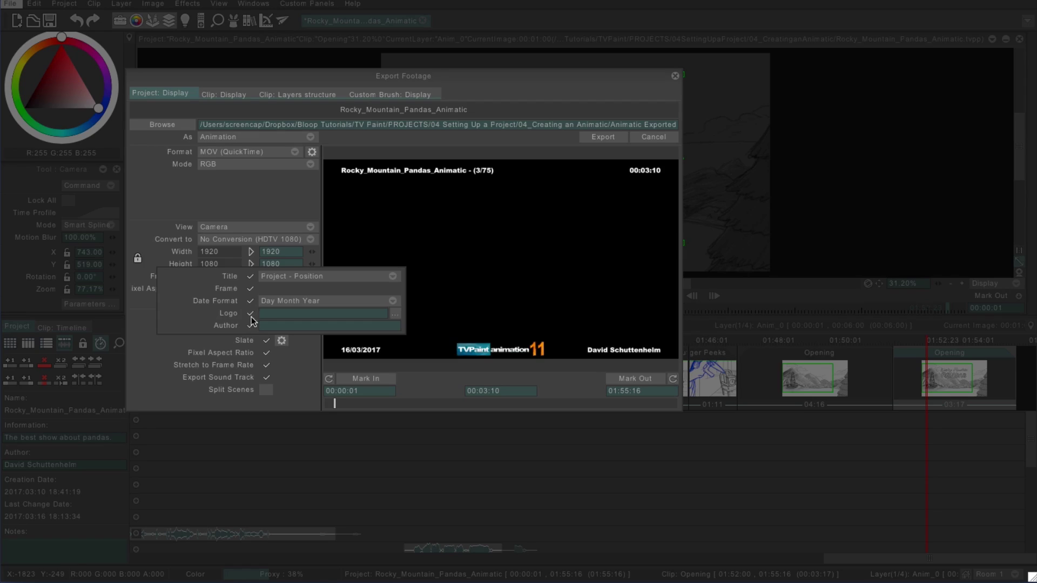
Try the Project - Clip title format on the slate, then set the title to Project - Clip - Position.
{"action": "left_click", "coordinate": [391, 277]}
{"action": "left_click", "coordinate": [418, 299]}
{"action": "left_click", "coordinate": [398, 276]}
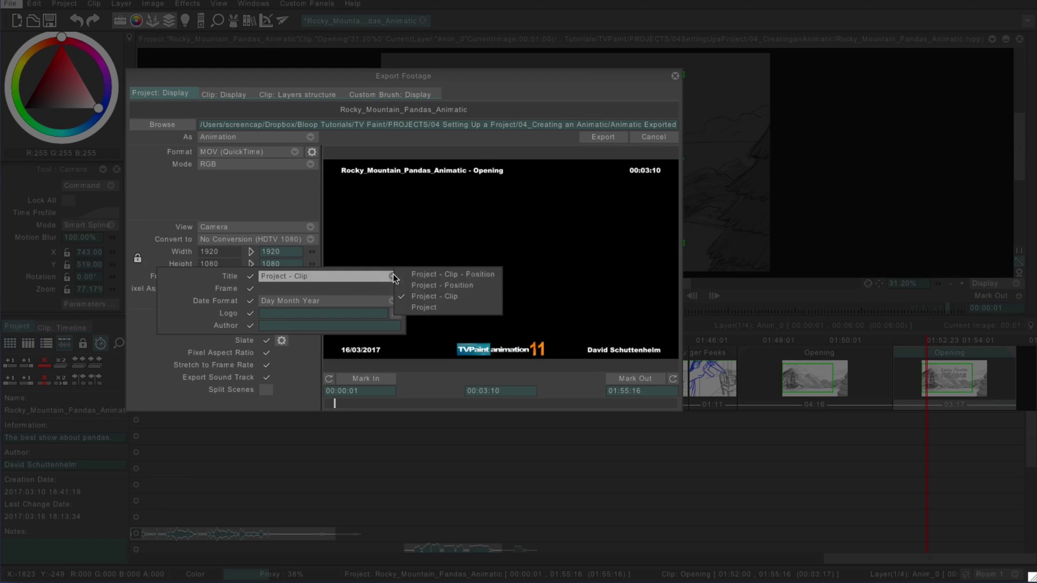
{"action": "left_click", "coordinate": [432, 275]}
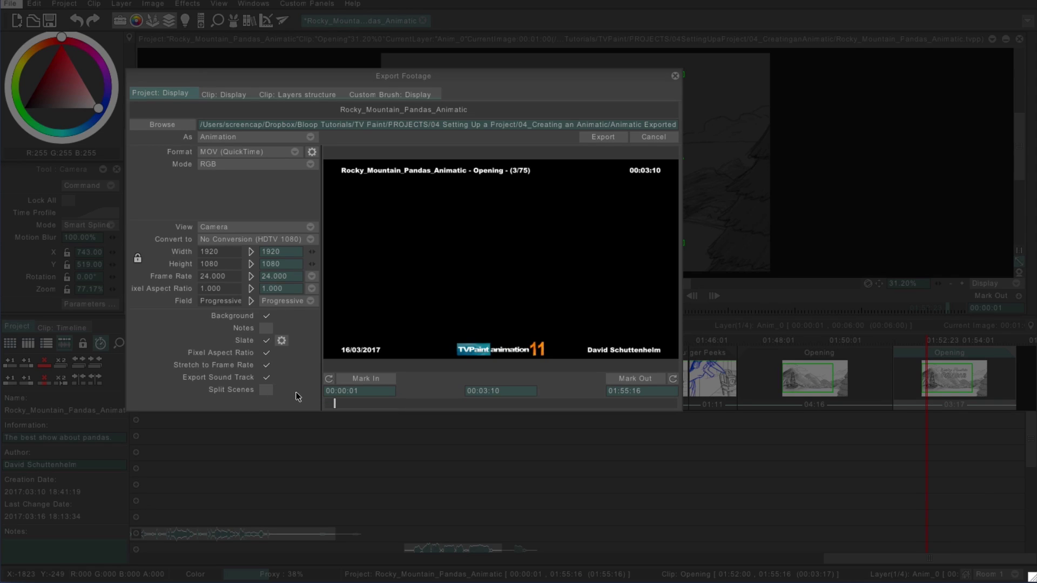
Exclude the slate and export the project footage with the mark out at 01:55:16.
{"action": "left_click", "coordinate": [621, 378]}
{"action": "left_click", "coordinate": [266, 340]}
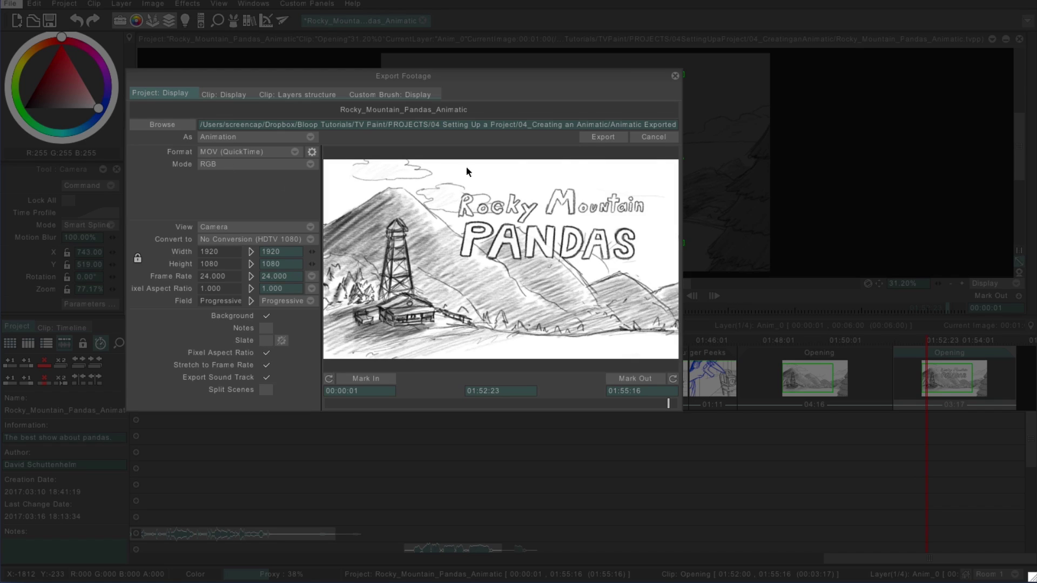
{"action": "left_click", "coordinate": [593, 139]}
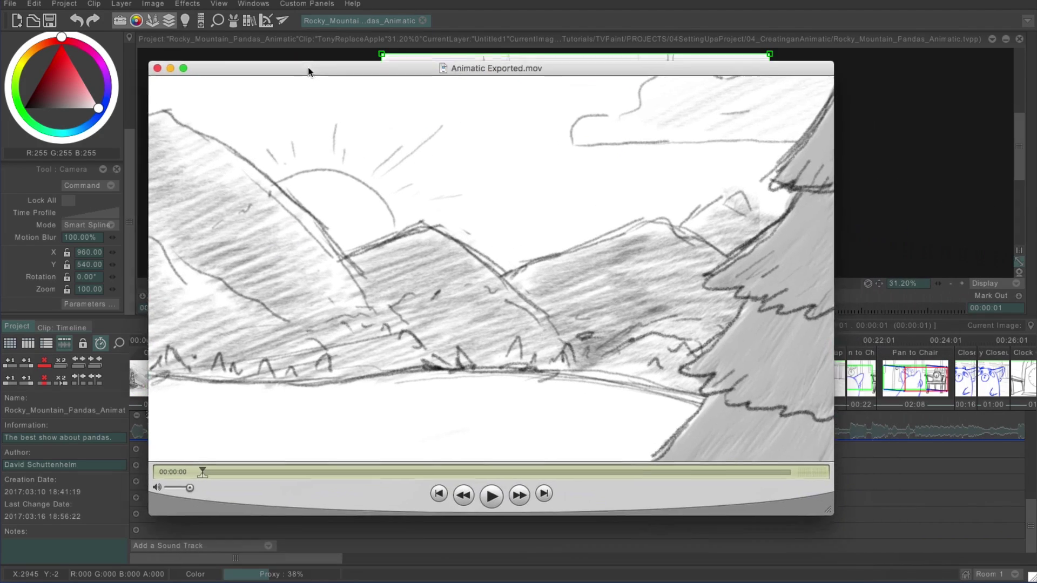
Check Animatic Exported.mov at several points along its timeline and close the movie.
{"action": "left_click_drag", "start_coordinate": [307, 67], "coordinate": [297, 52]}
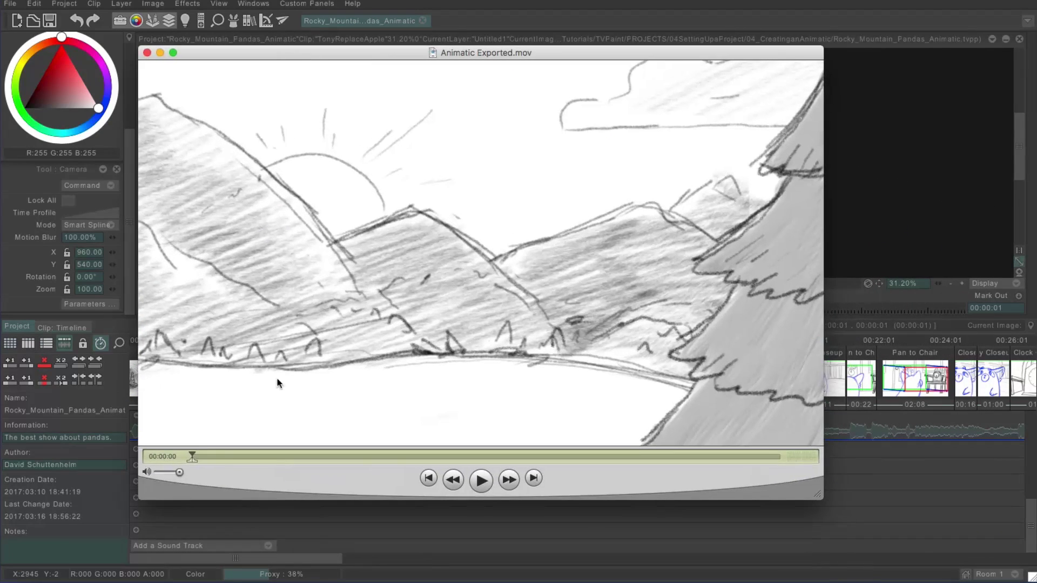
{"action": "left_click", "coordinate": [232, 458]}
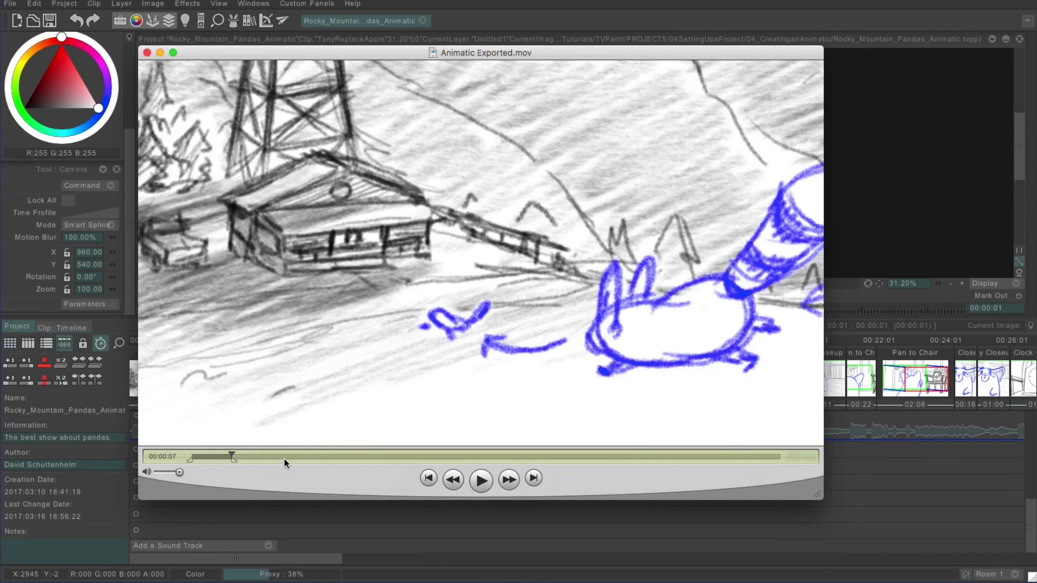
{"action": "left_click", "coordinate": [331, 458]}
{"action": "left_click", "coordinate": [600, 458]}
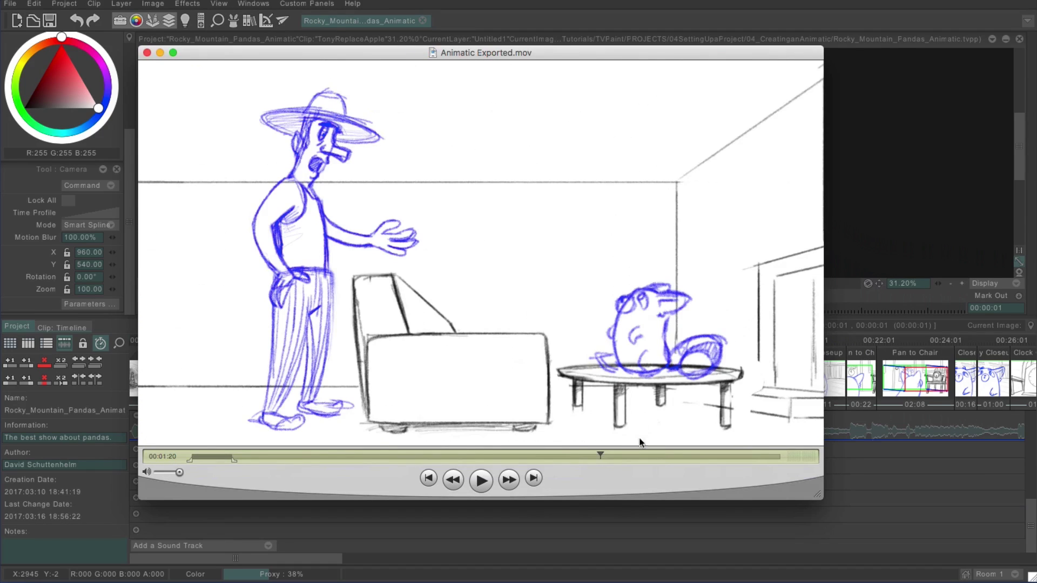
{"action": "left_click", "coordinate": [147, 52]}
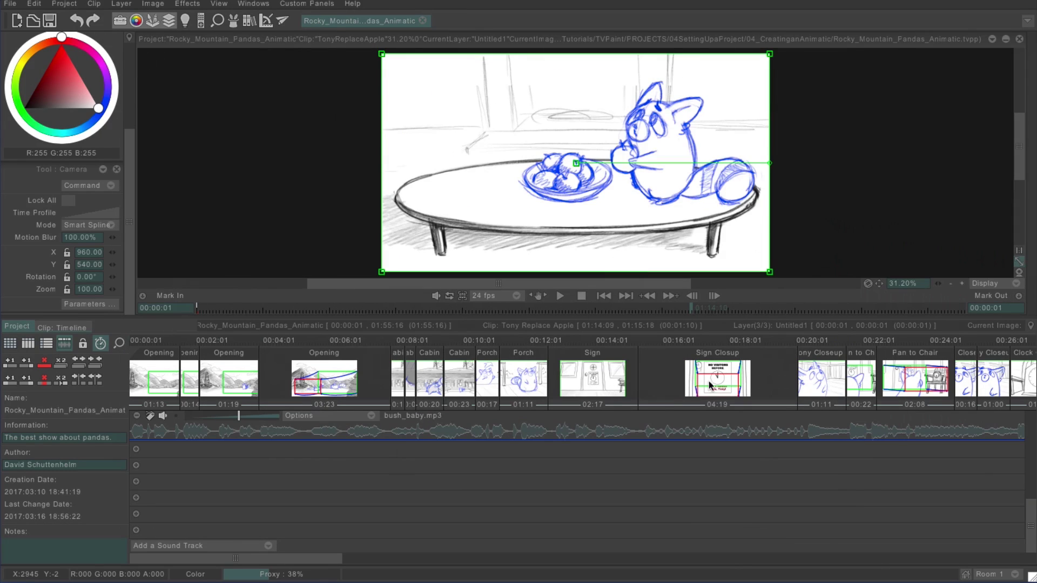